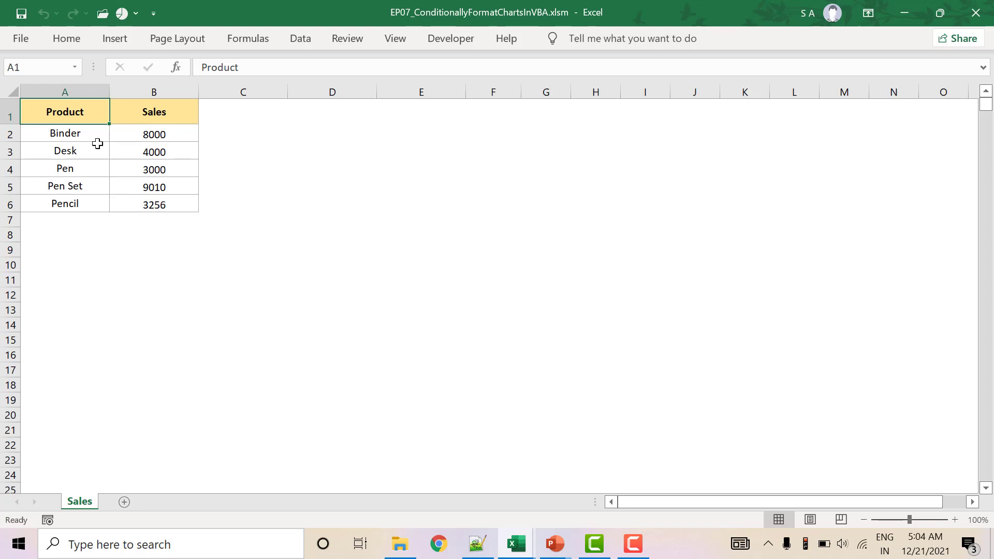
Point out the Binder (8000) and Pen Set (9010) sales values, then switch to the VBA editor
click(81, 136)
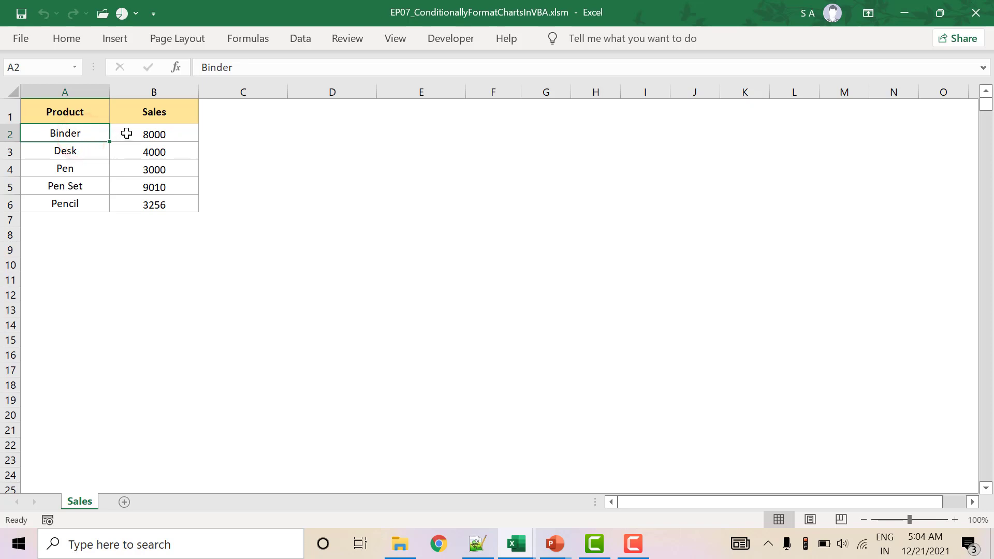
click(193, 137)
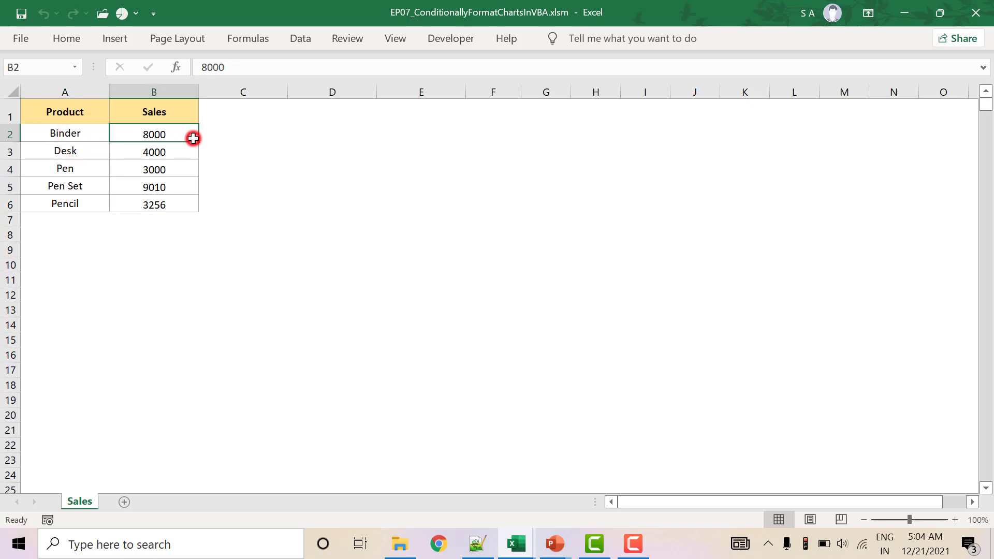
click(170, 188)
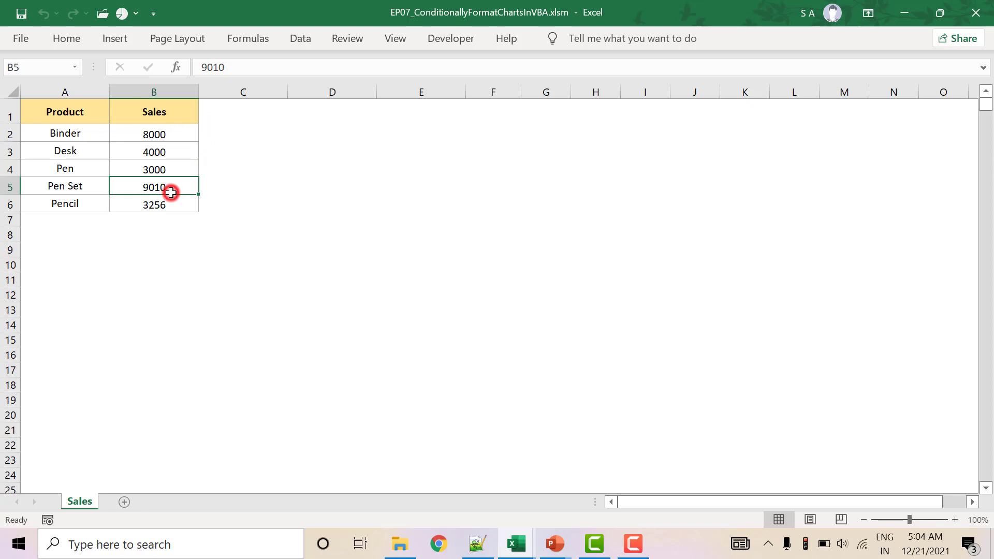
click(158, 135)
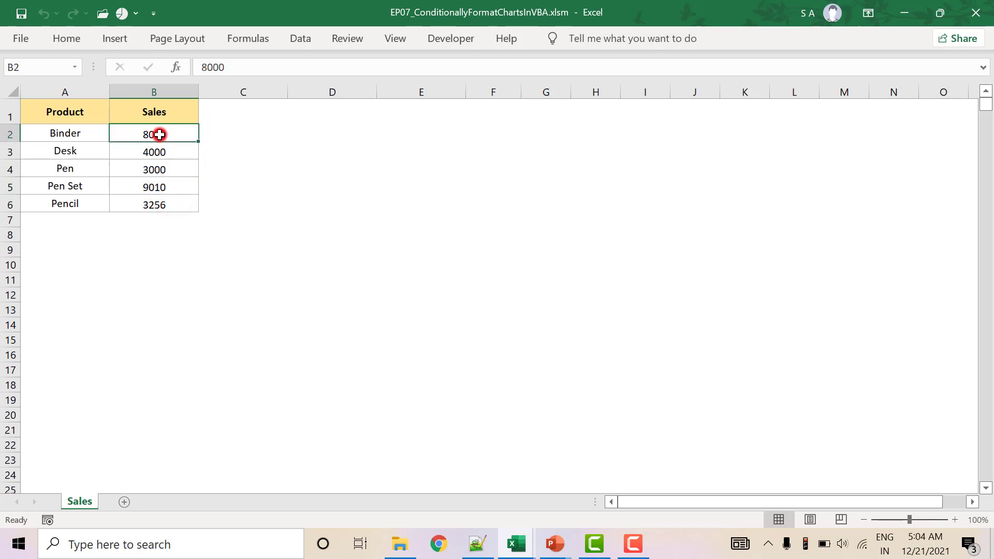
click(155, 188)
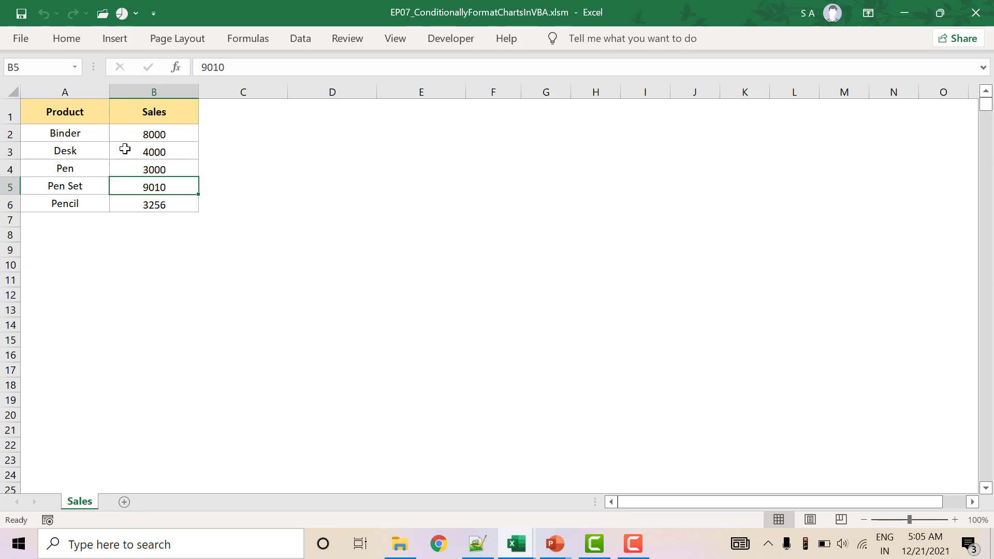
click(89, 117)
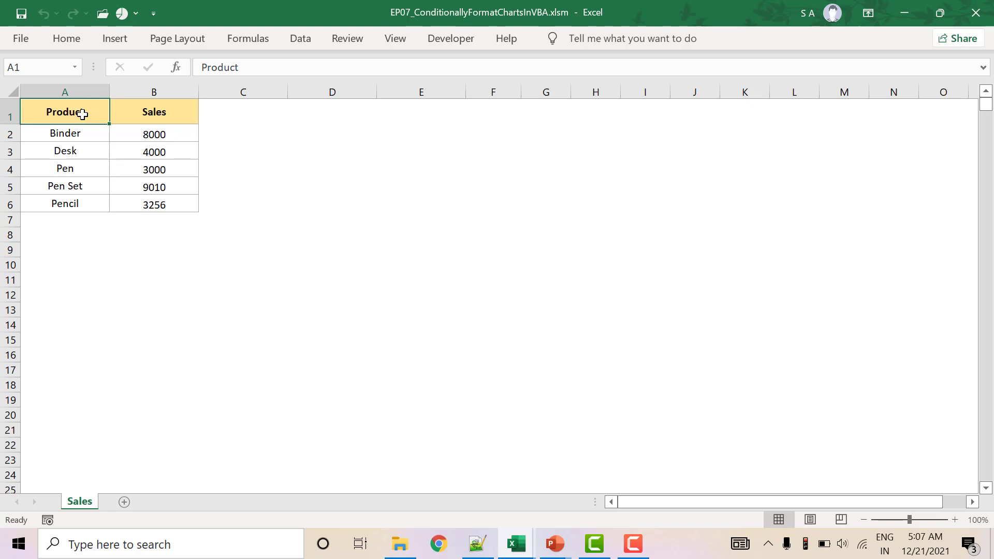
key(alt+F11)
Declare chrt As Chart in the ConditionallyFormatChart subroutine
text(dim )
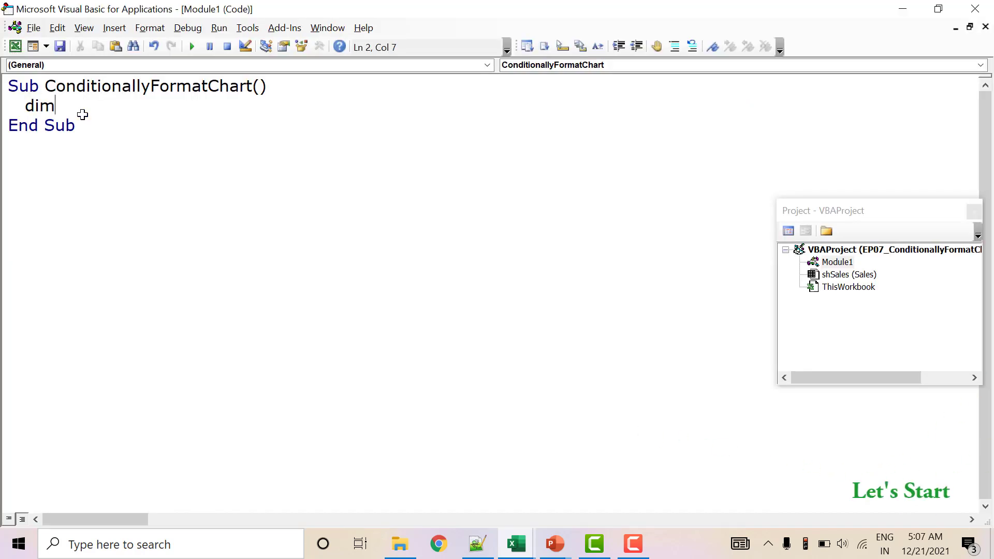
text(chr)
text(t as C)
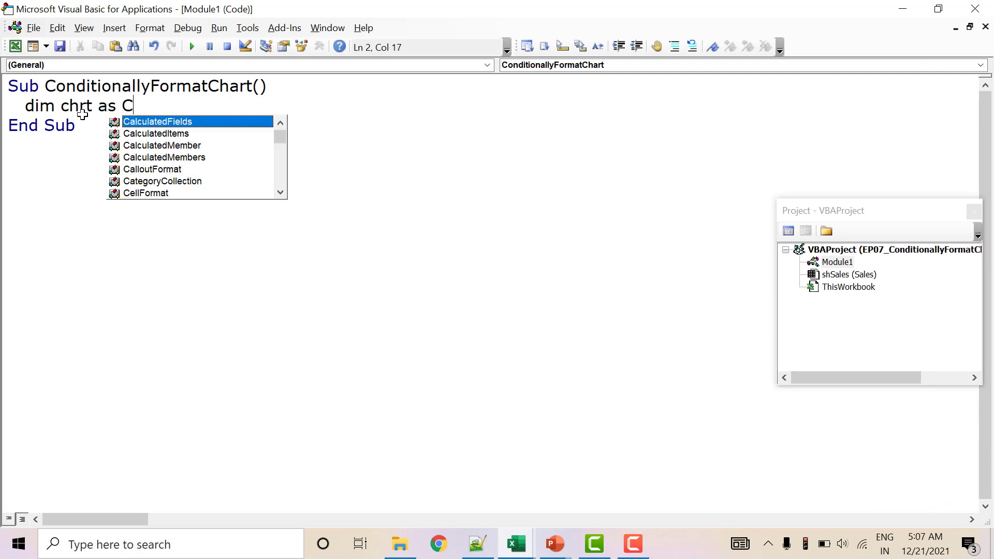
text(h)
key(Down)
key(Return)
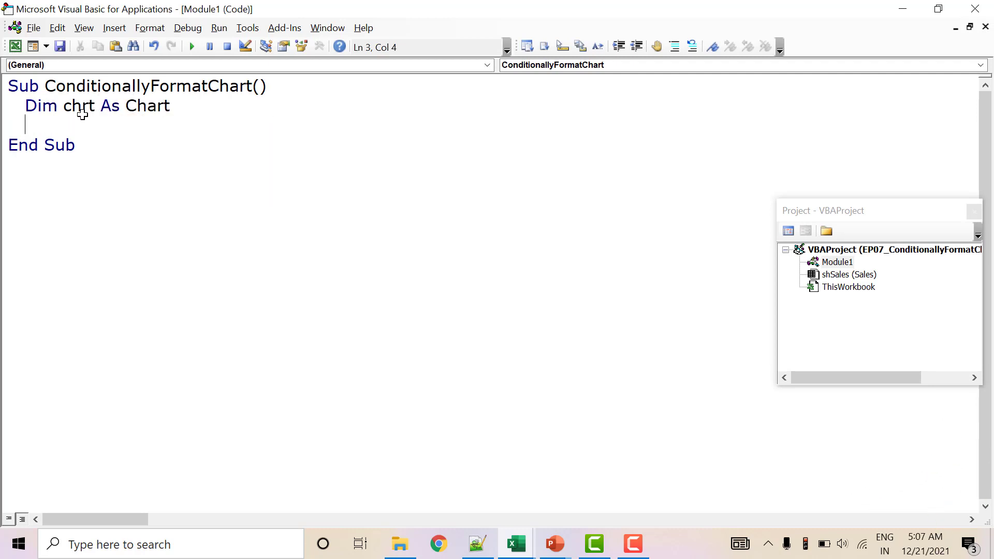
key(Return)
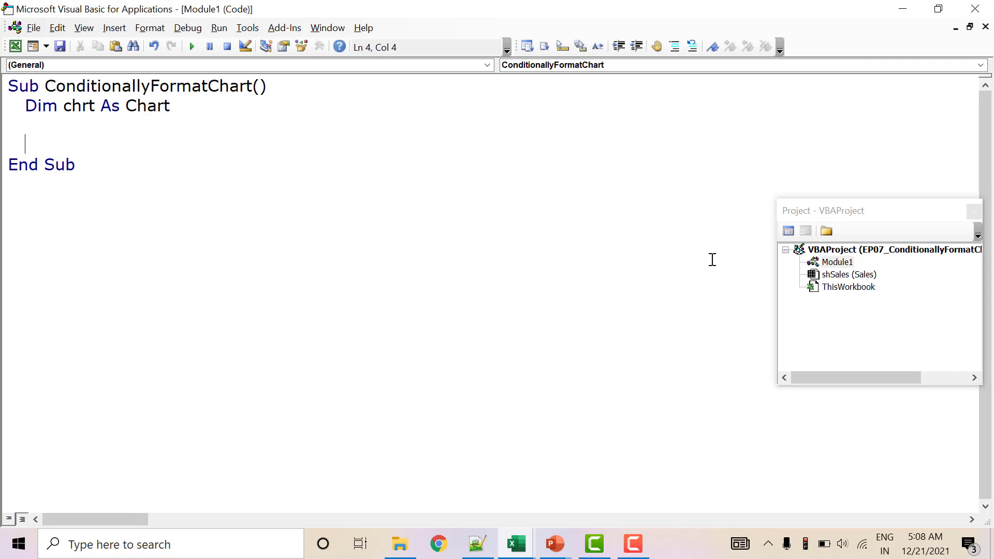
Add the line shSales.Shapes.AddChart2.Chart using IntelliSense completions
text(shS)
text(ales.)
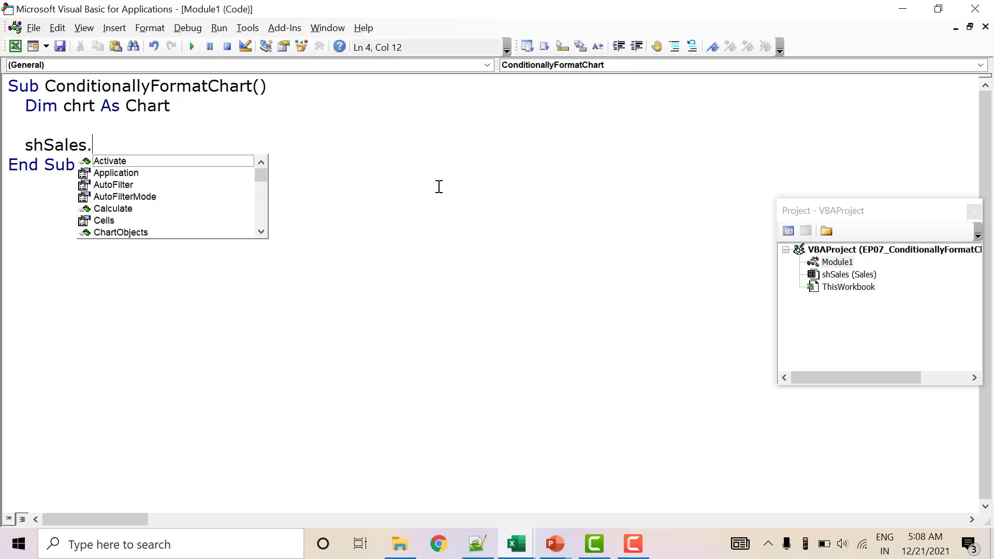
text(sh)
key(Tab)
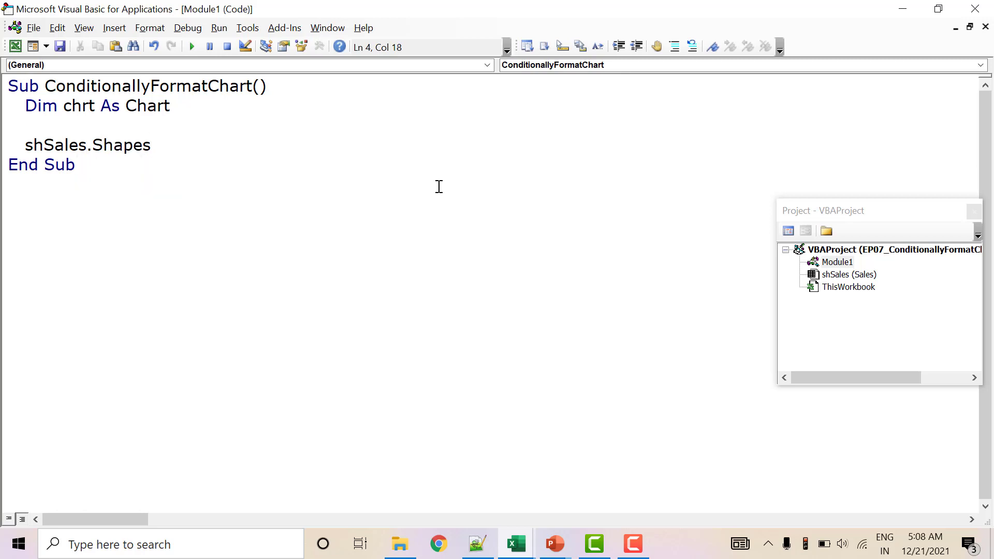
text(.ad)
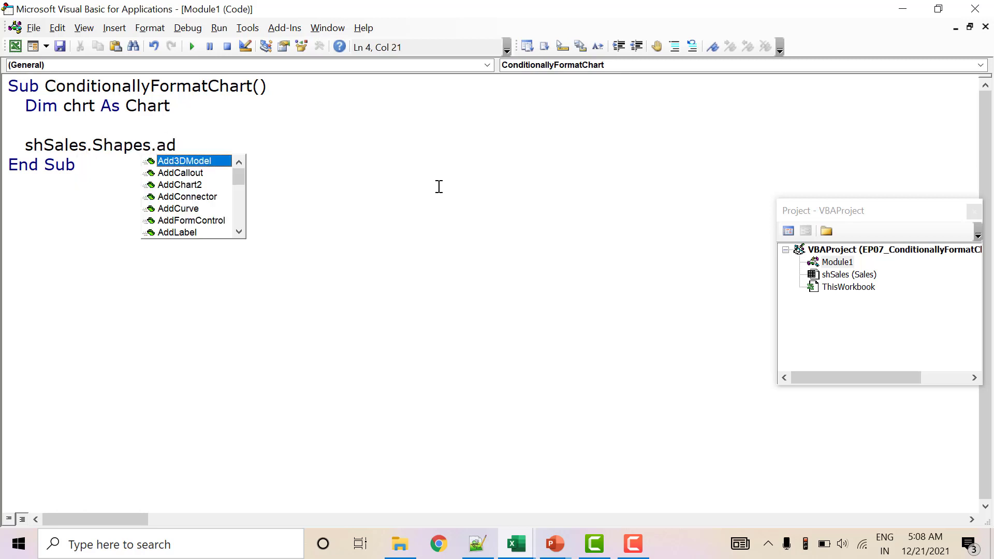
key(Down)
key(Down)
text(.)
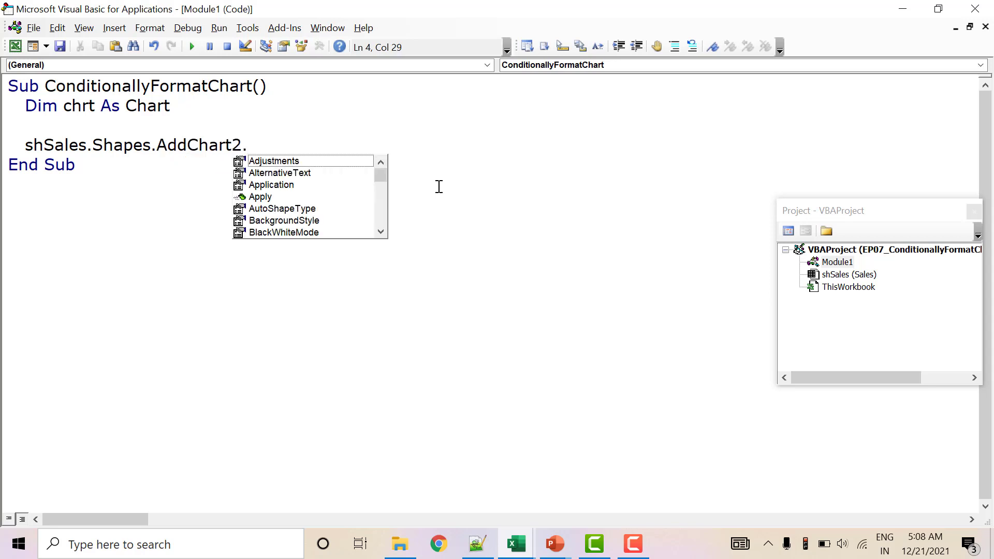
text(ch)
key(Tab)
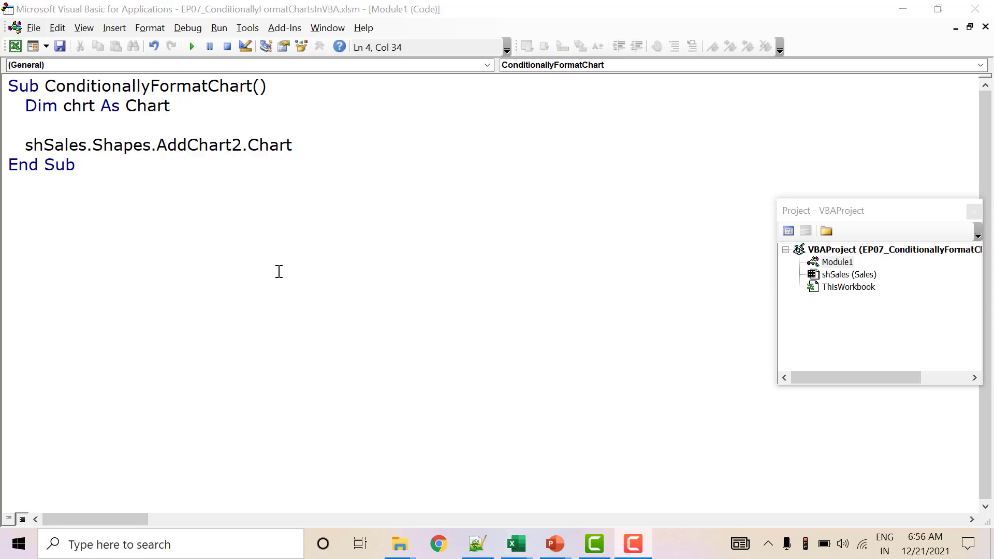
Prefix the chart-creation line with 'Set chrt =' to assign the new chart
drag(317, 145, 29, 150)
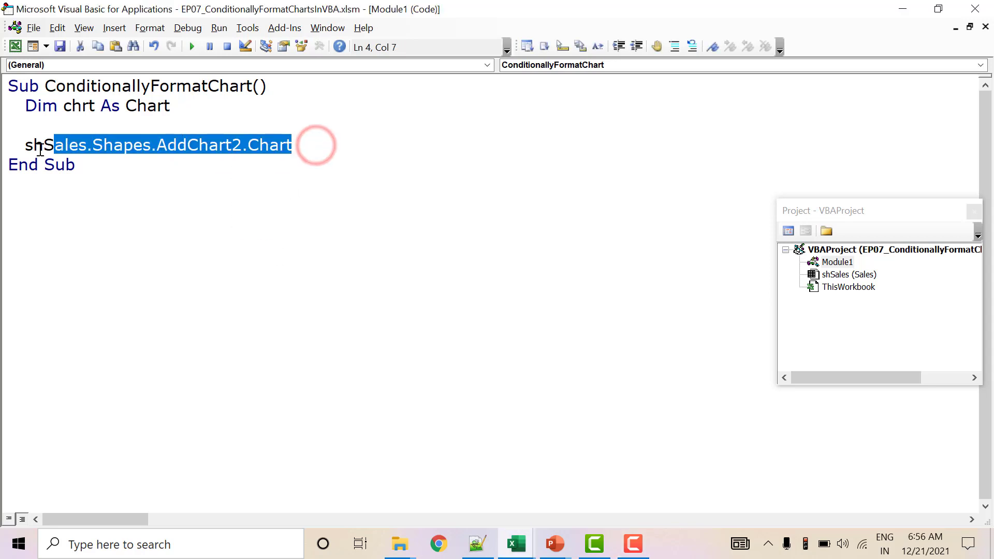
click(13, 146)
text(set  )
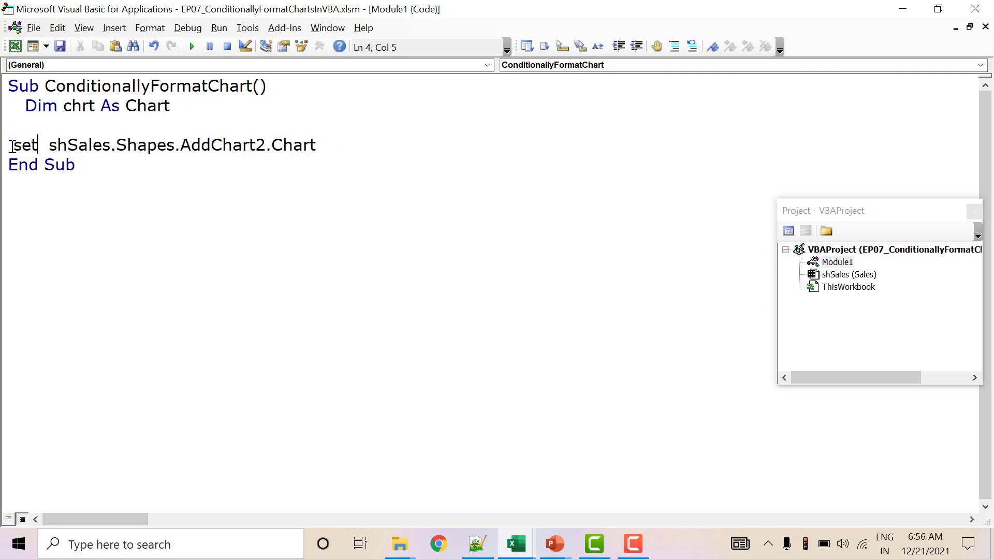
text(cht)
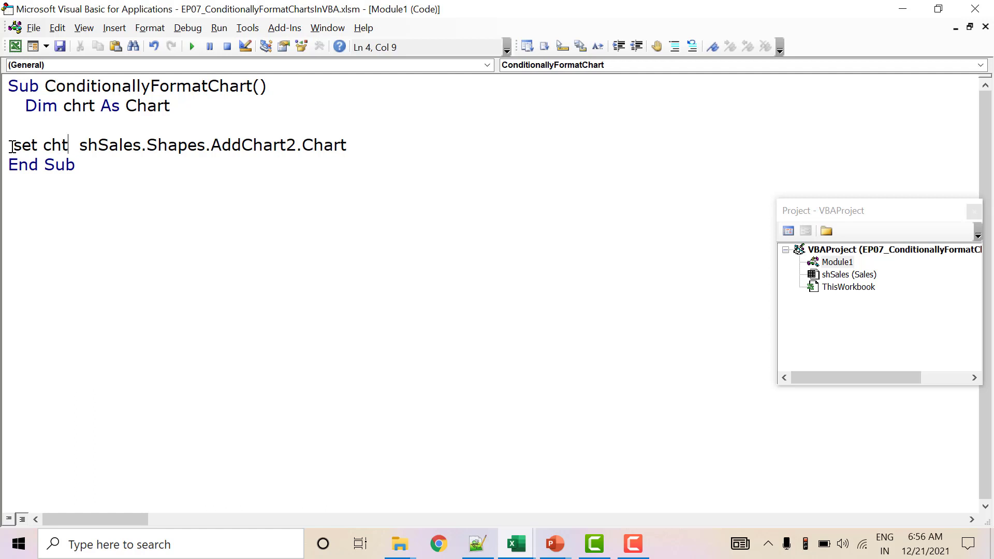
key(BackSpace)
text(r)
key(ctrl+space)
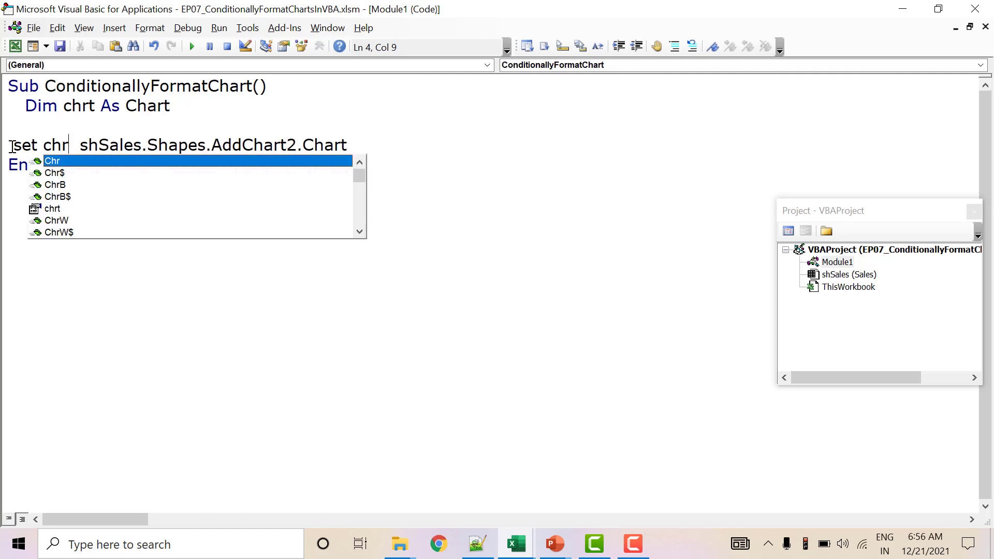
key(Down)
key(Down)
key(Down)
key(Down)
key(Tab)
text(=)
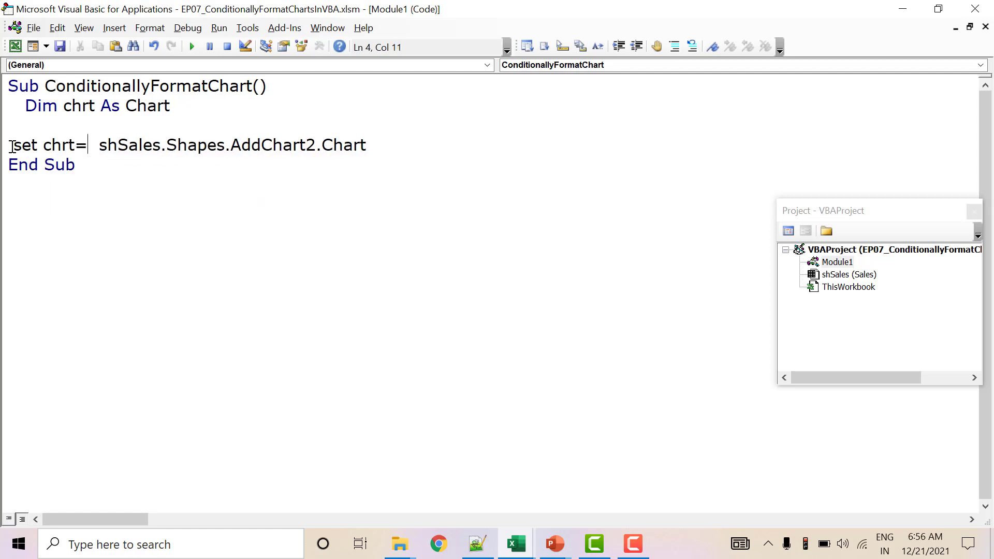
Start a new chrt.SetSourceData line below the chart assignment
click(372, 144)
key(Return)
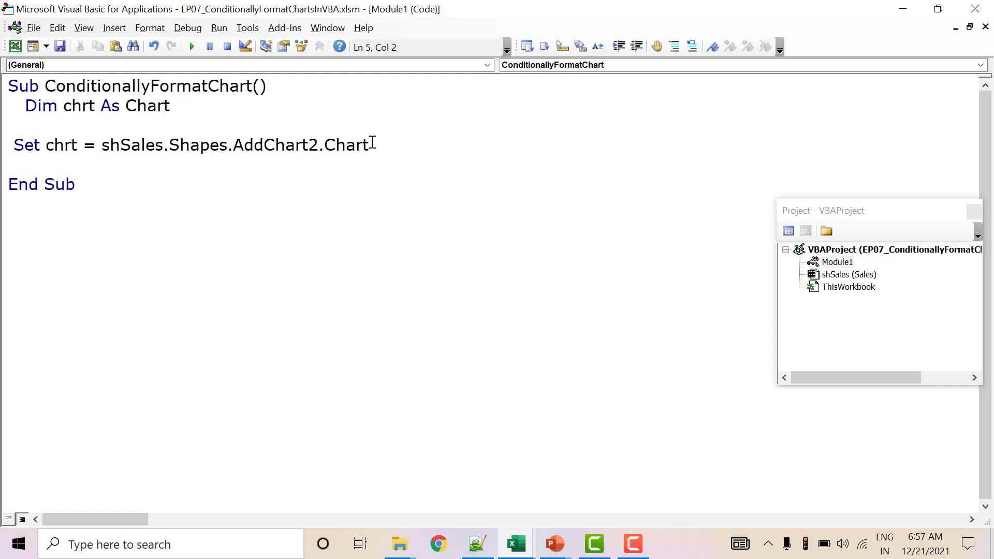
text(ch)
text(r)
key(ctrl+space)
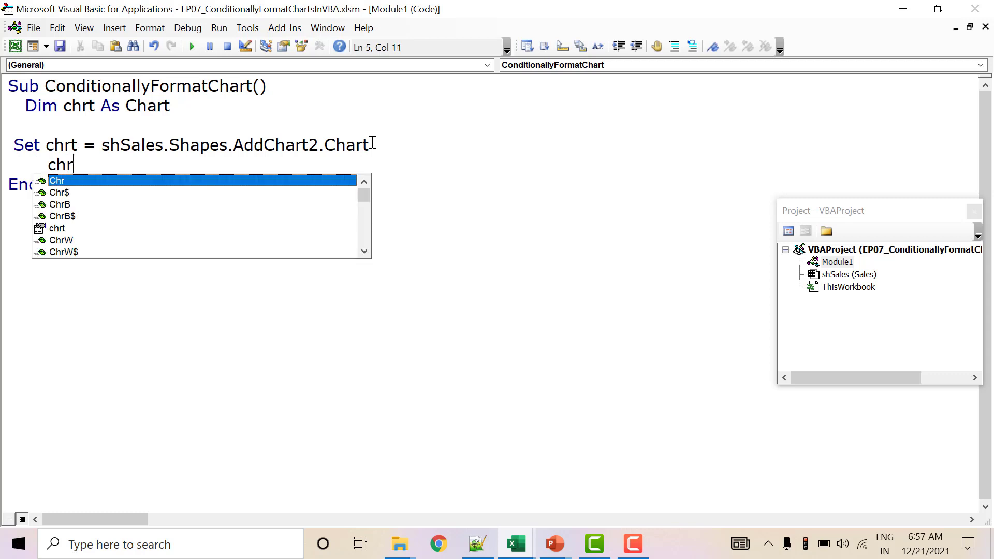
key(Down)
key(Down)
key(Down)
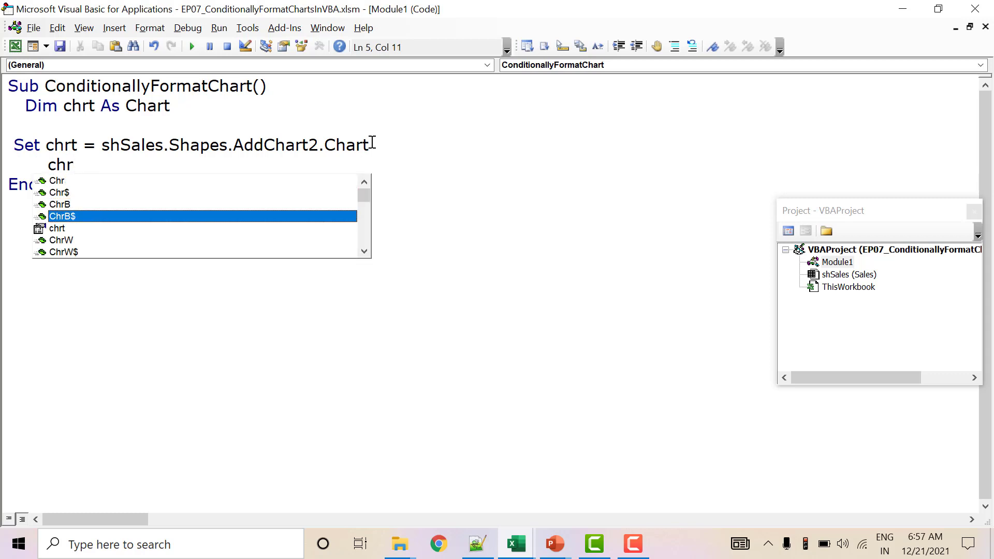
key(Down)
key(Tab)
text(.)
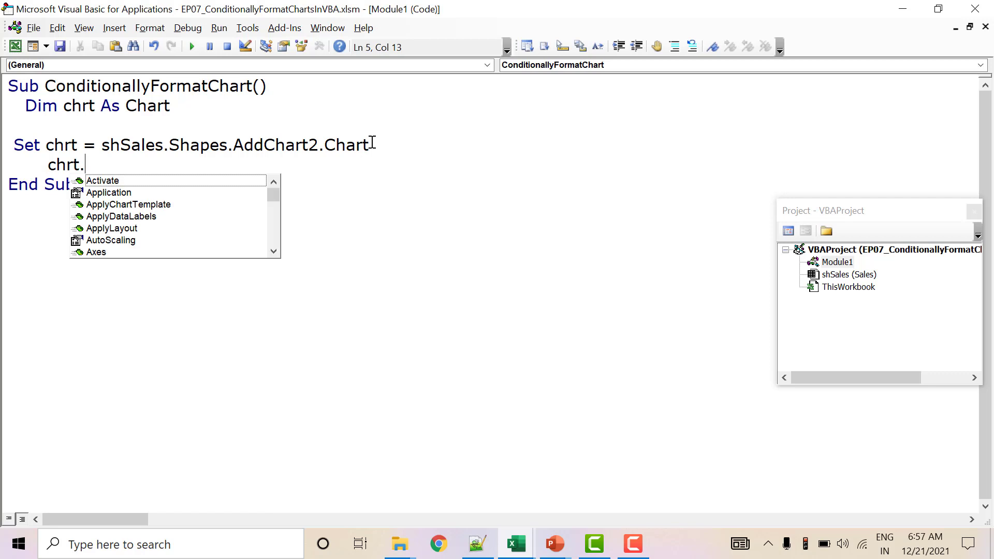
text(set)
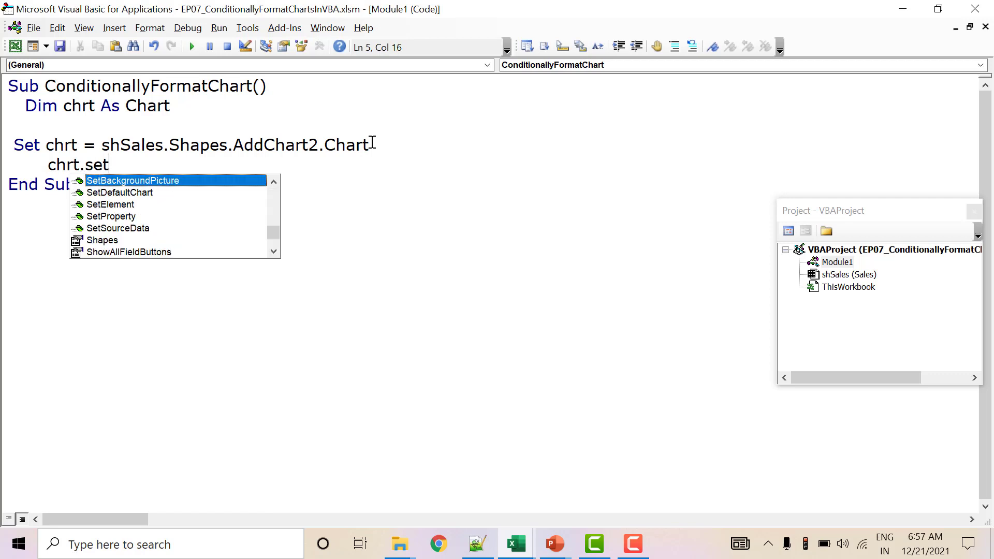
key(Down)
key(Down)
key(Down)
key(Down)
key(Tab)
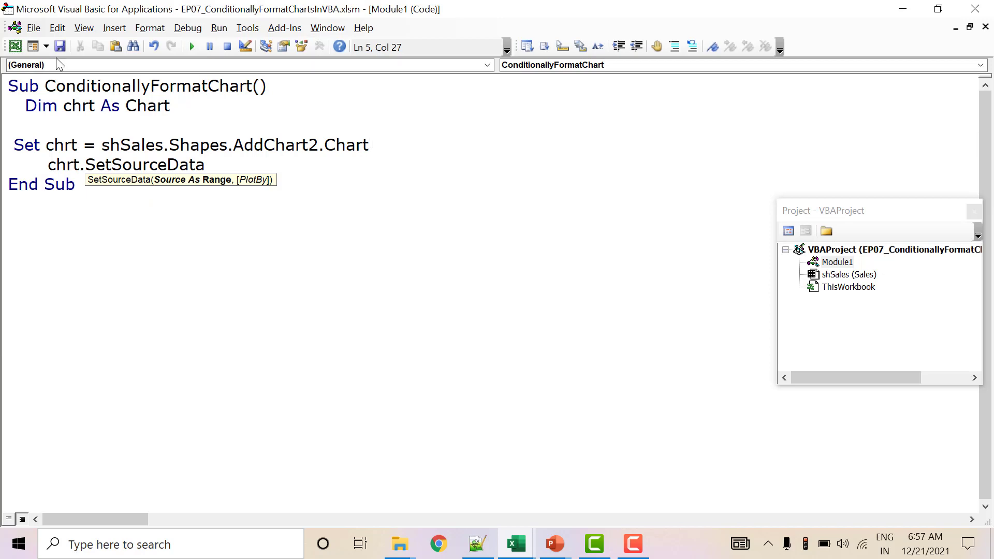
Check in the workbook that the sales data spans A1 through B6
click(15, 46)
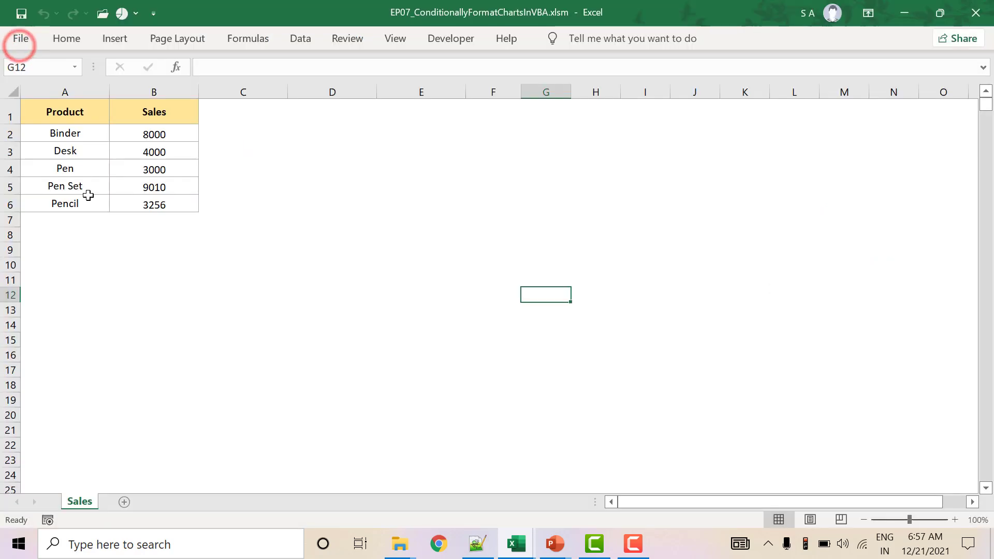
click(67, 113)
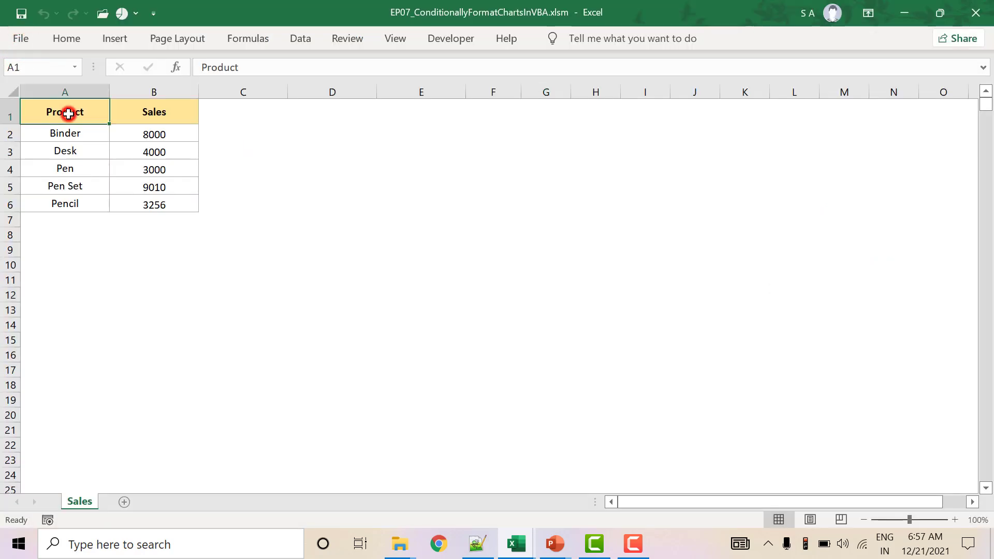
click(180, 206)
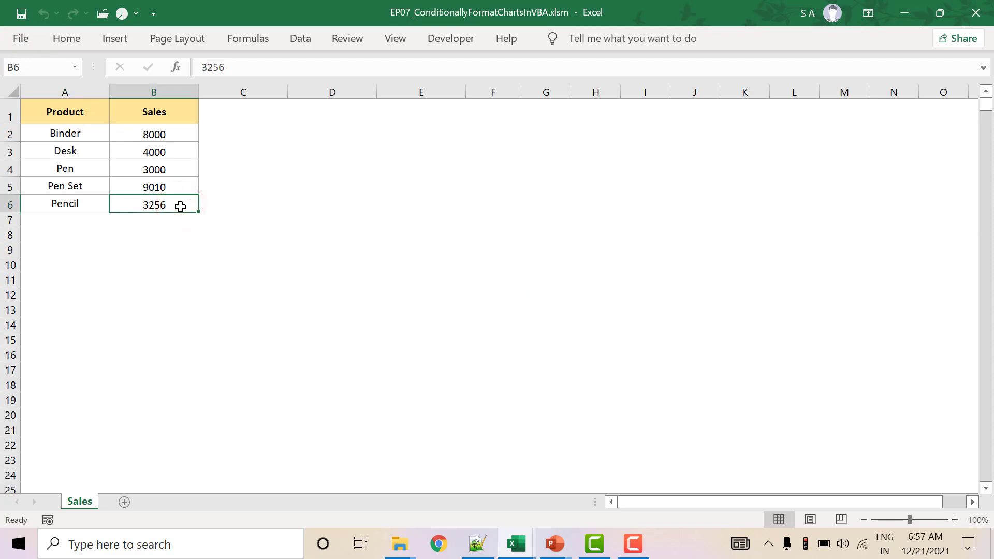
Complete the line as chrt.SetSourceData shSales.Range("A1:B6") and run the macro
key(alt+F11)
text(shSales)
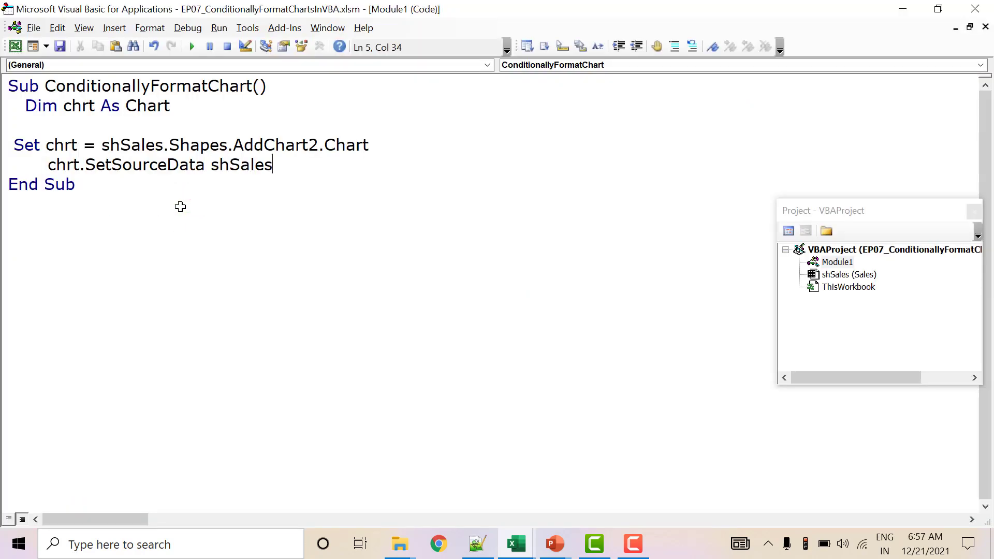
text(.Range()
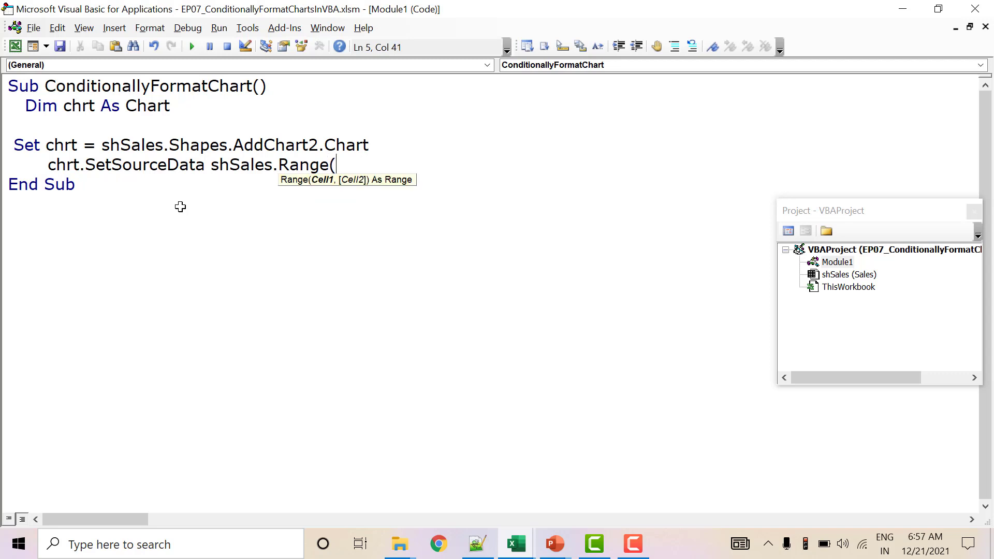
text("A1:)
text(B6"))
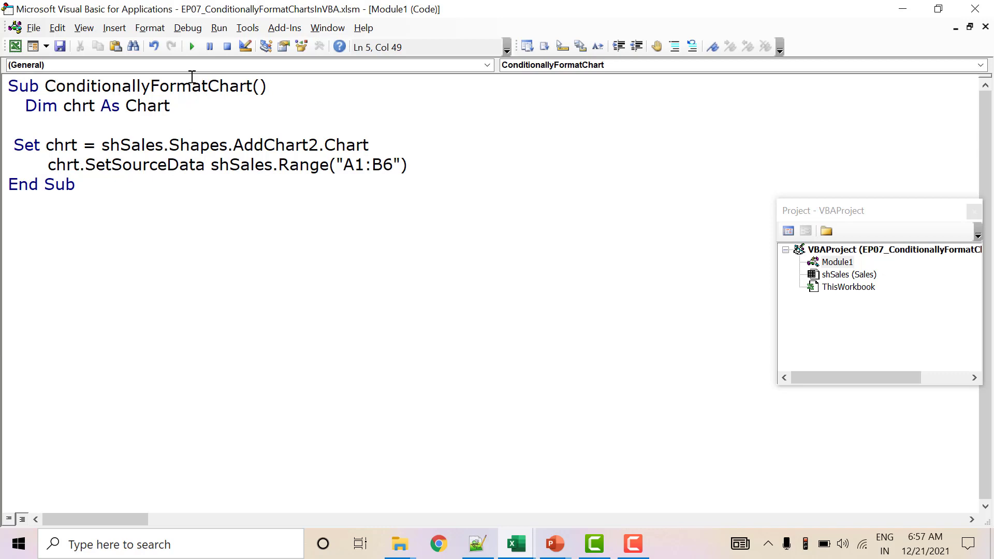
click(192, 46)
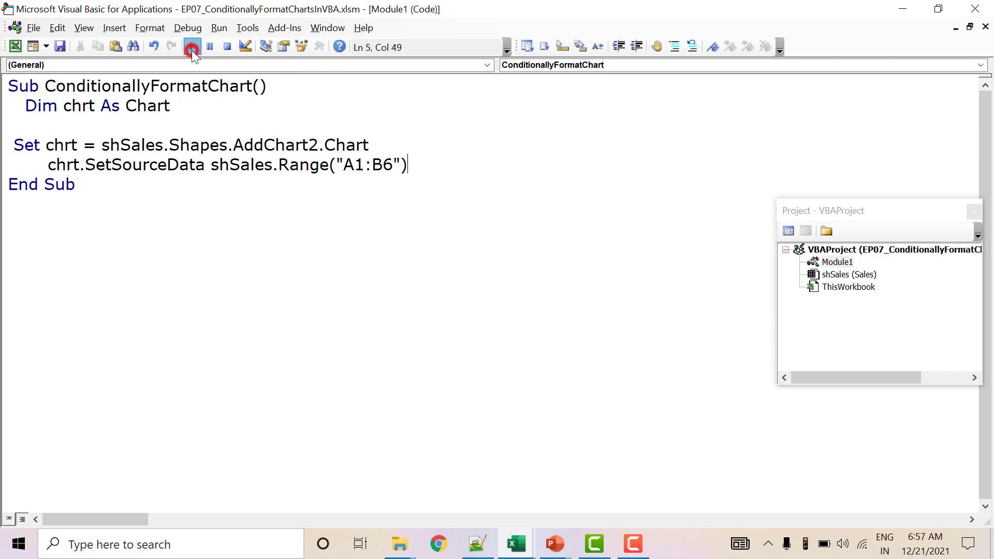
click(15, 46)
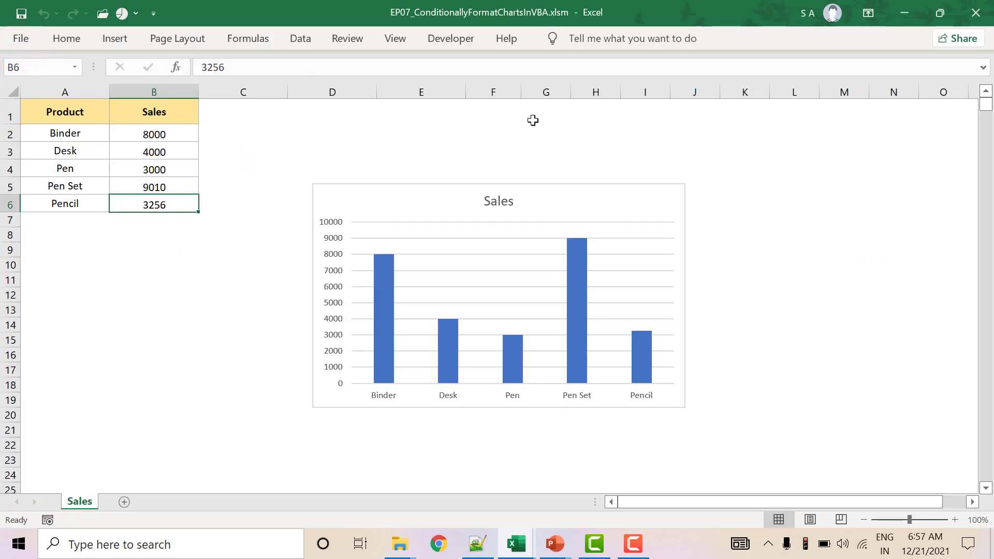
click(598, 189)
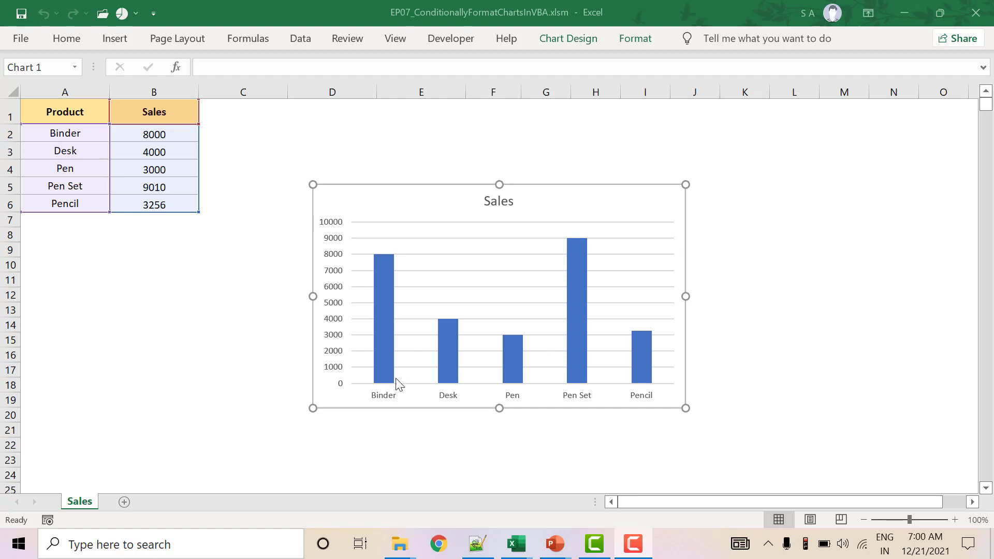
mouse_move(384, 318)
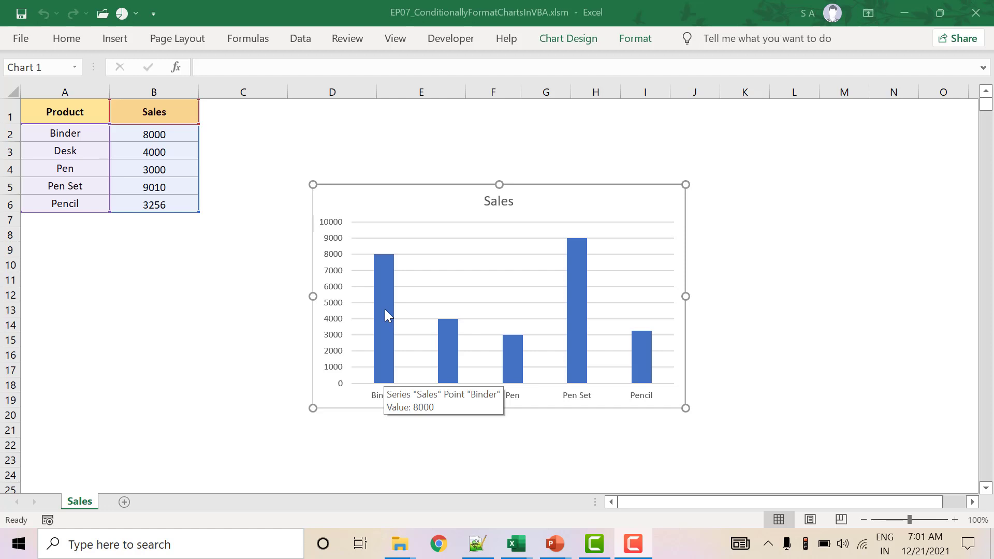
click(363, 152)
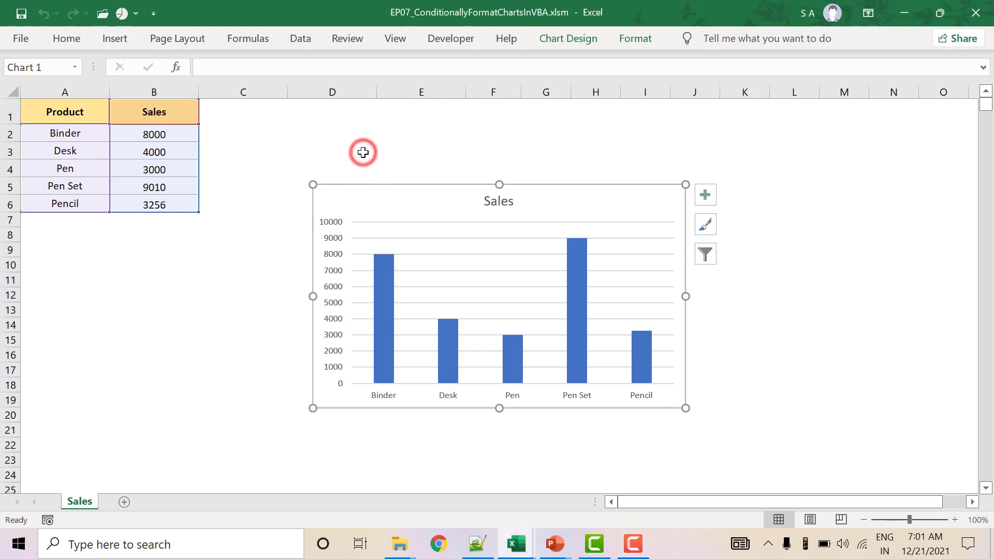
key(alt+F11)
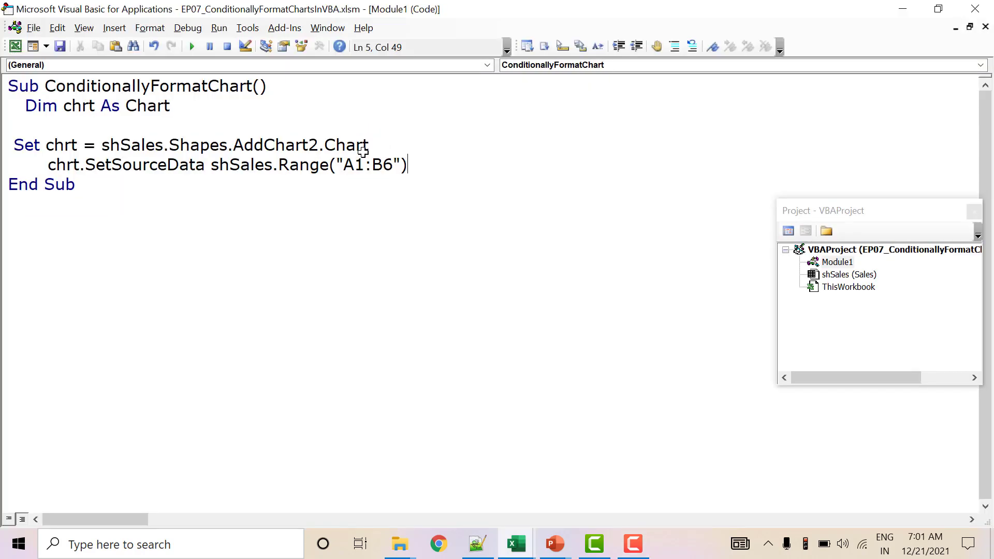
Declare s As Series under the chart declaration
key(Up)
key(Up)
key(Up)
key(Return)
text(di)
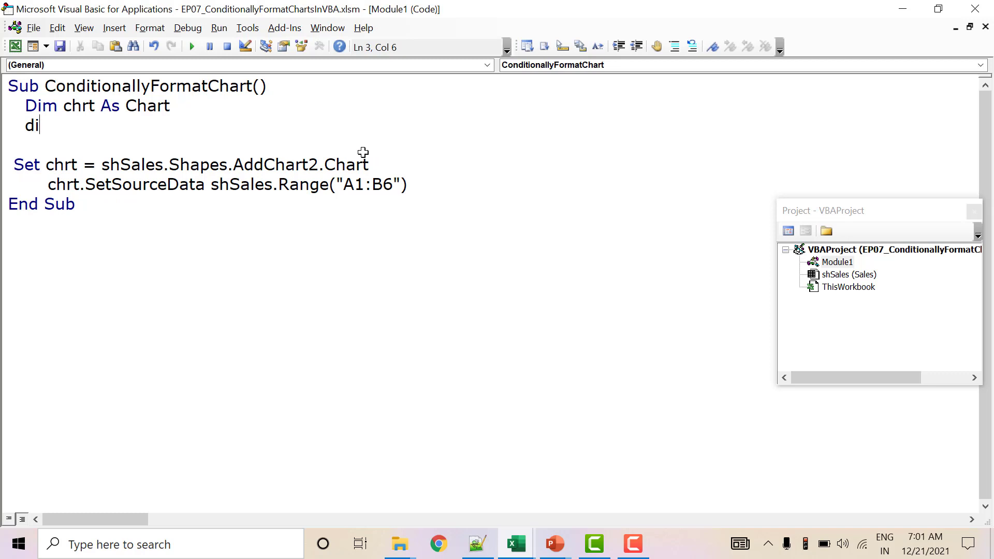
text(m s as )
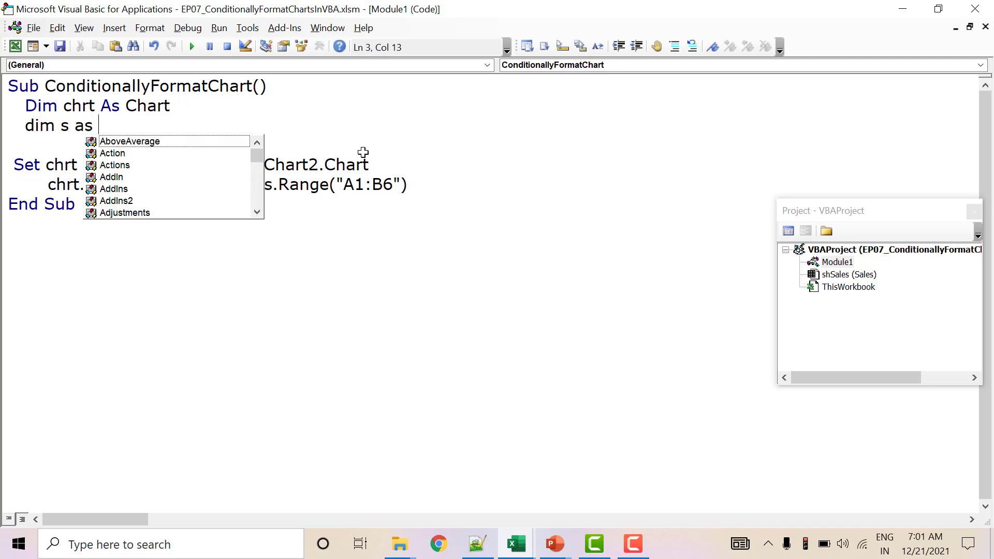
text(Ser)
key(Escape)
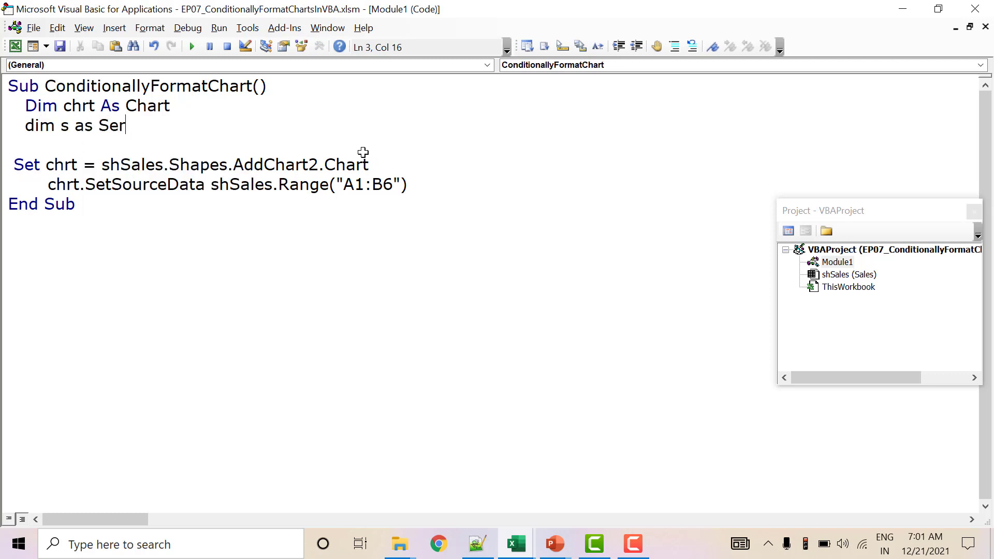
text(ies)
Add Set s = chrt.SeriesCollection(1) before End Sub
click(422, 185)
key(Return)
key(Return)
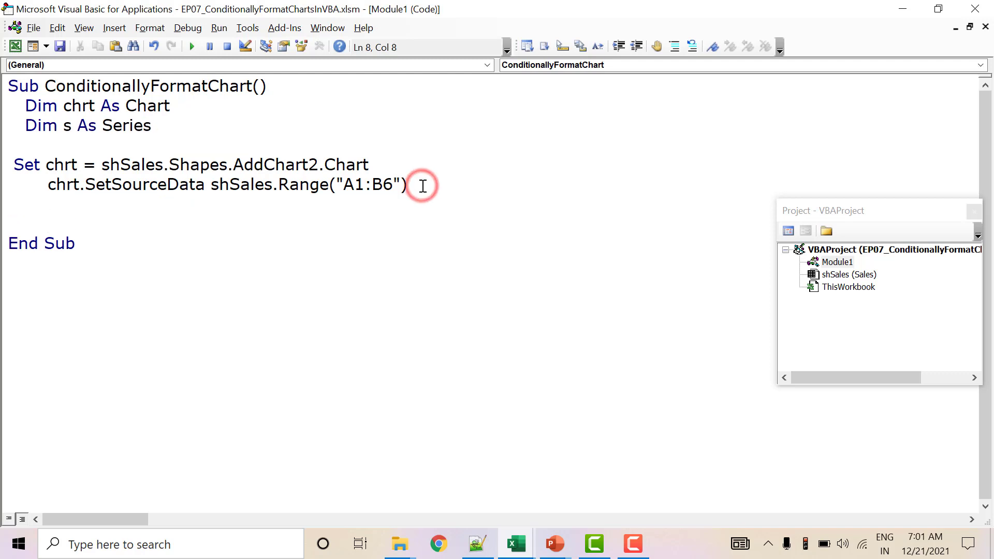
text(set)
text(s)
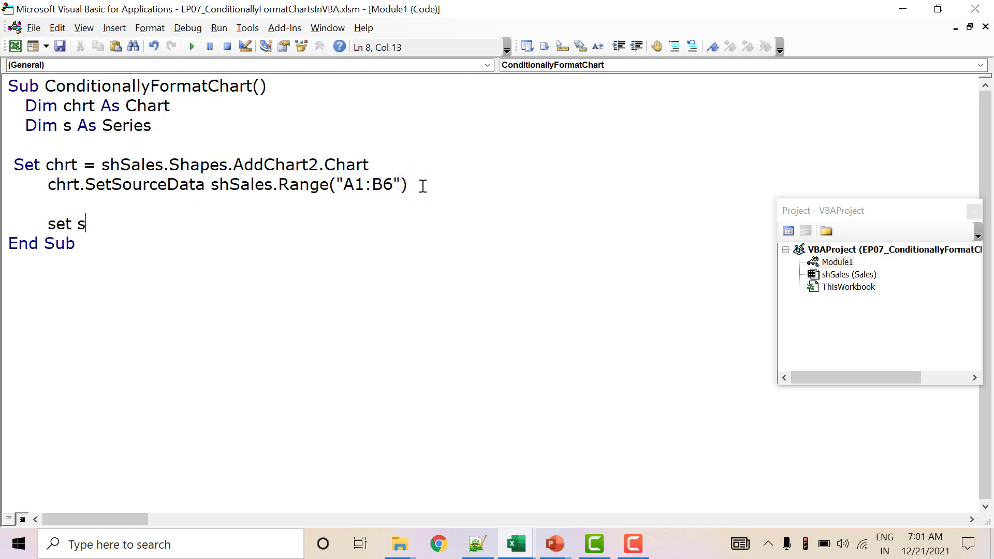
text(=chr)
key(ctrl+space)
text(t)
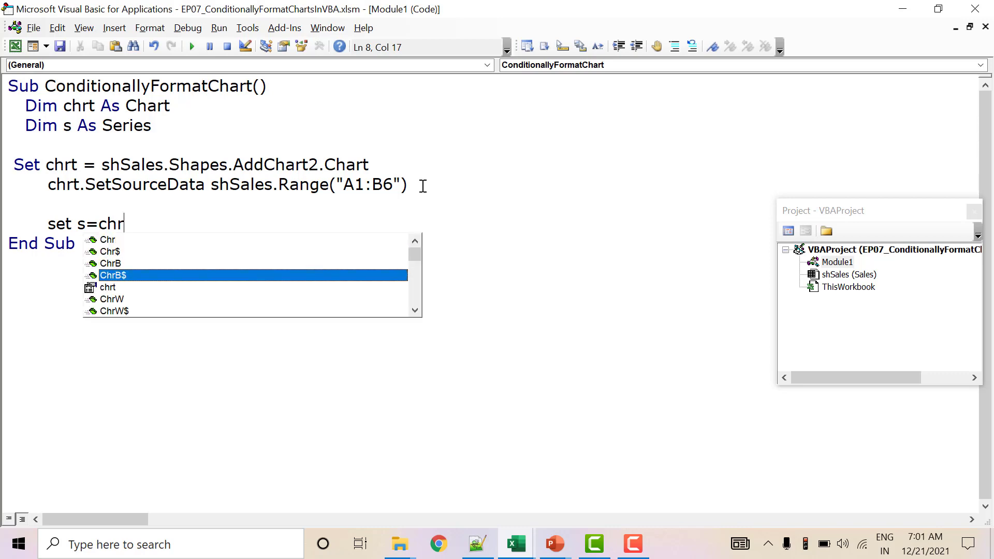
key(Tab)
text(.)
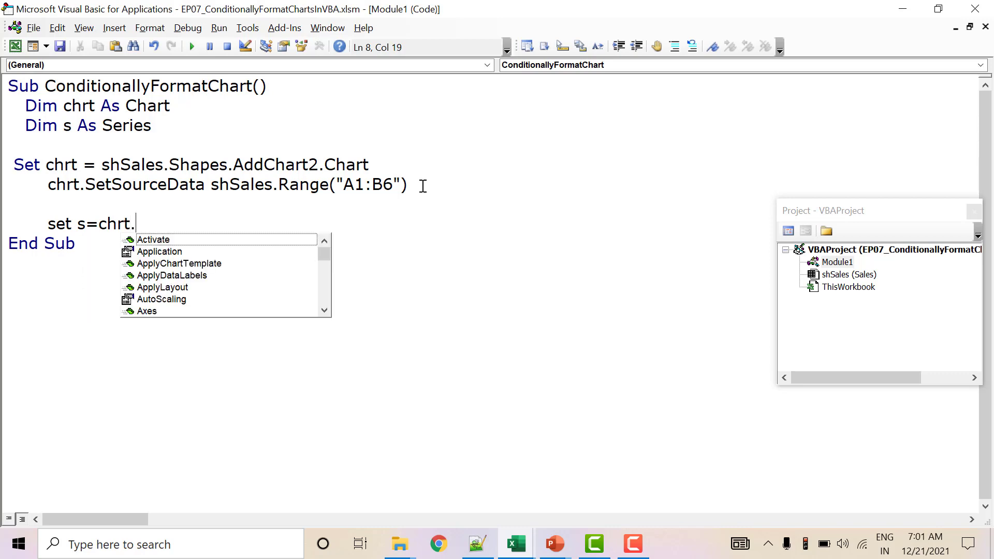
text(se)
key(Tab)
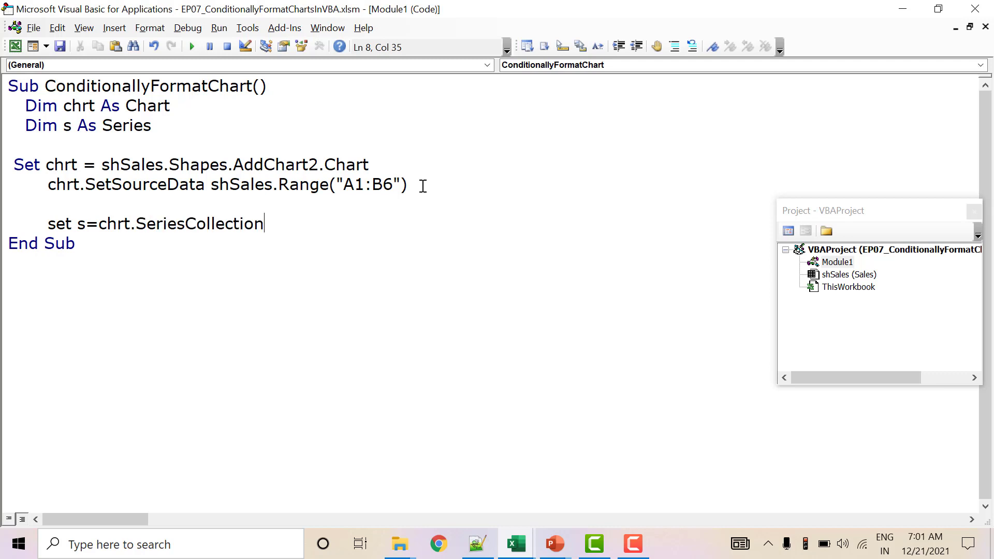
text((1)
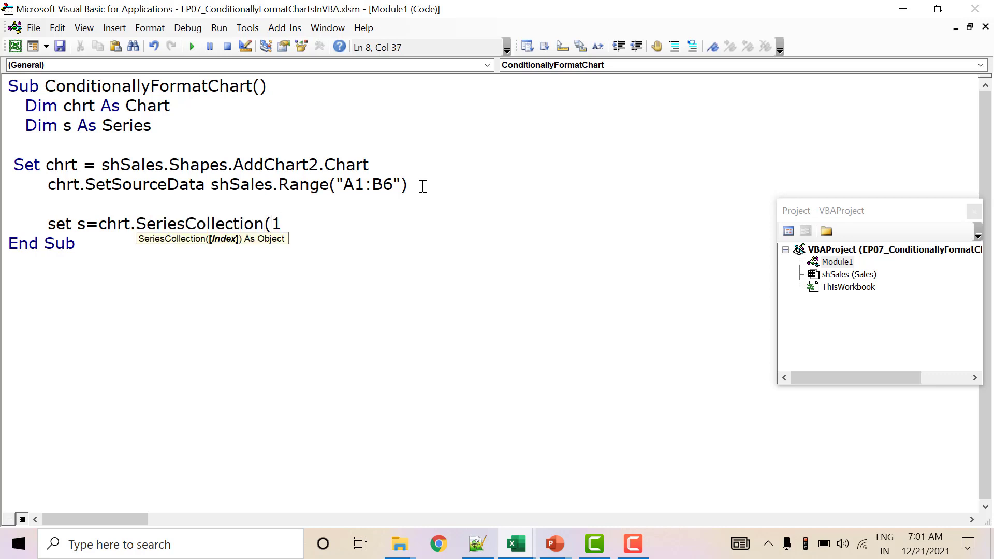
text())
click(328, 229)
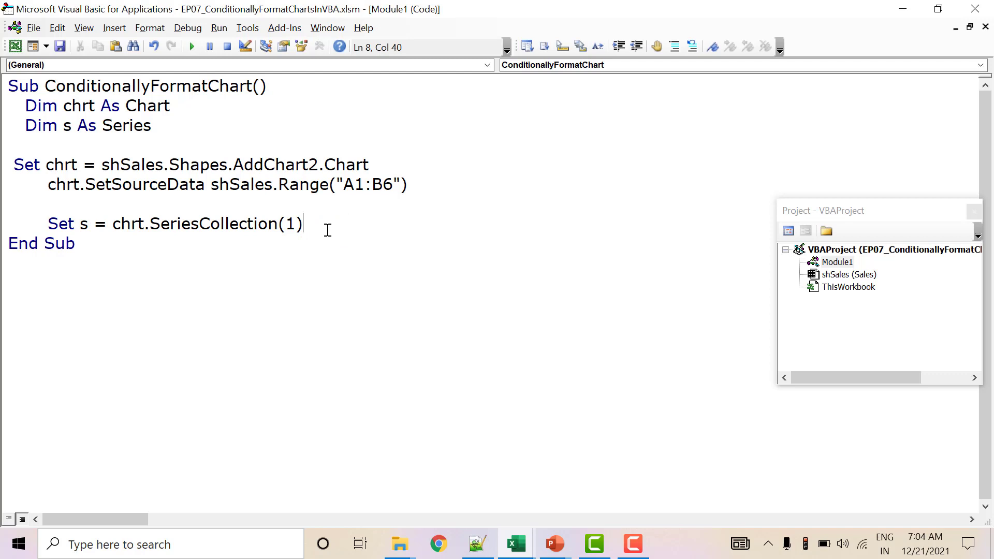
double_click(293, 224)
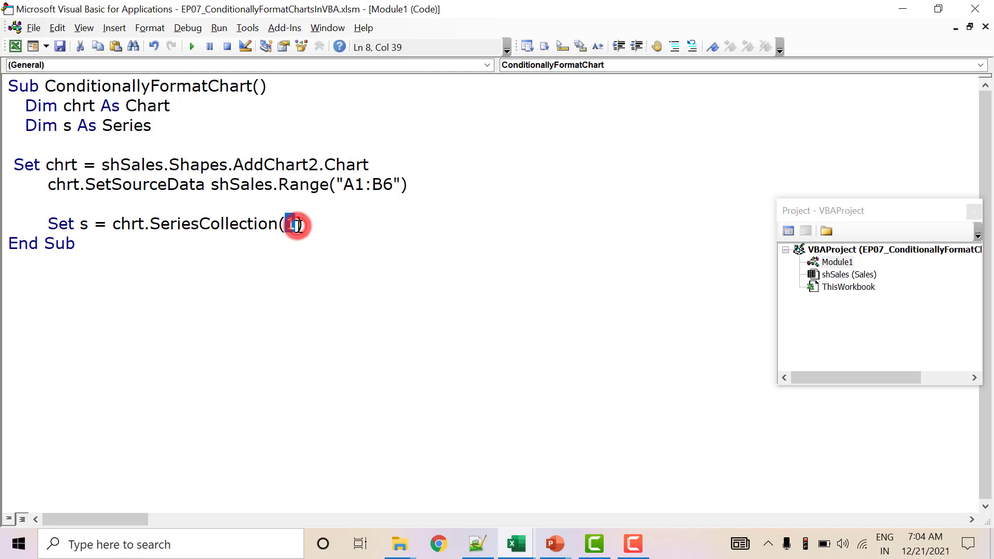
click(302, 224)
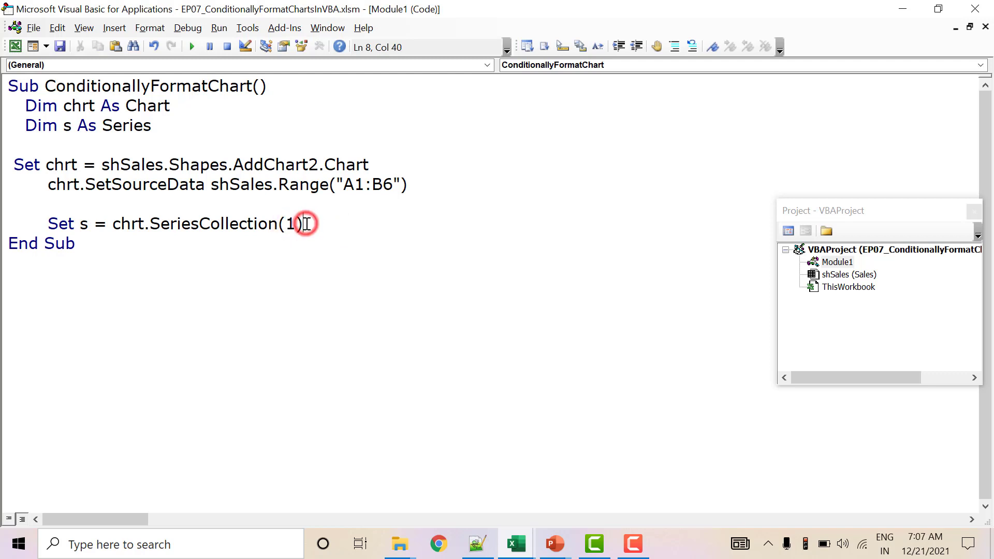
click(15, 47)
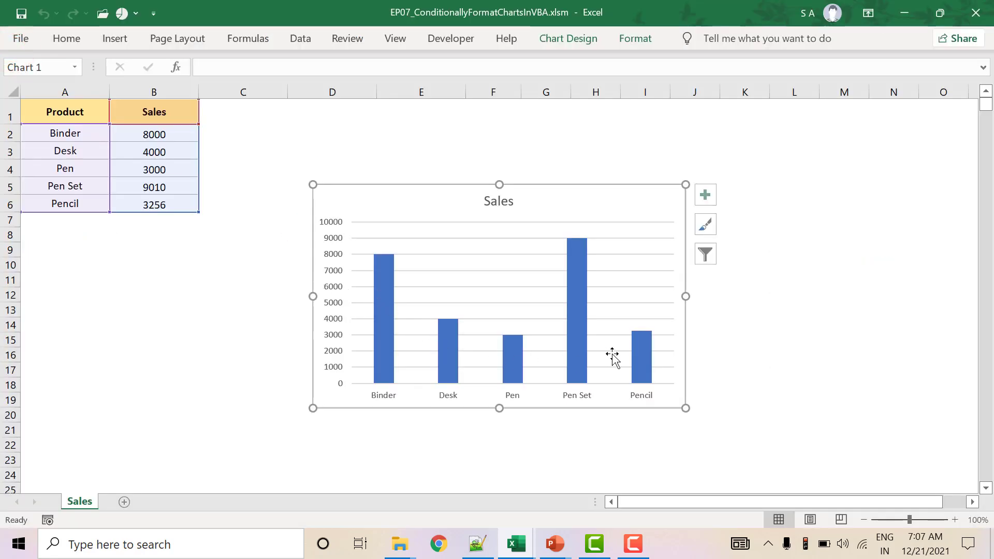
click(585, 337)
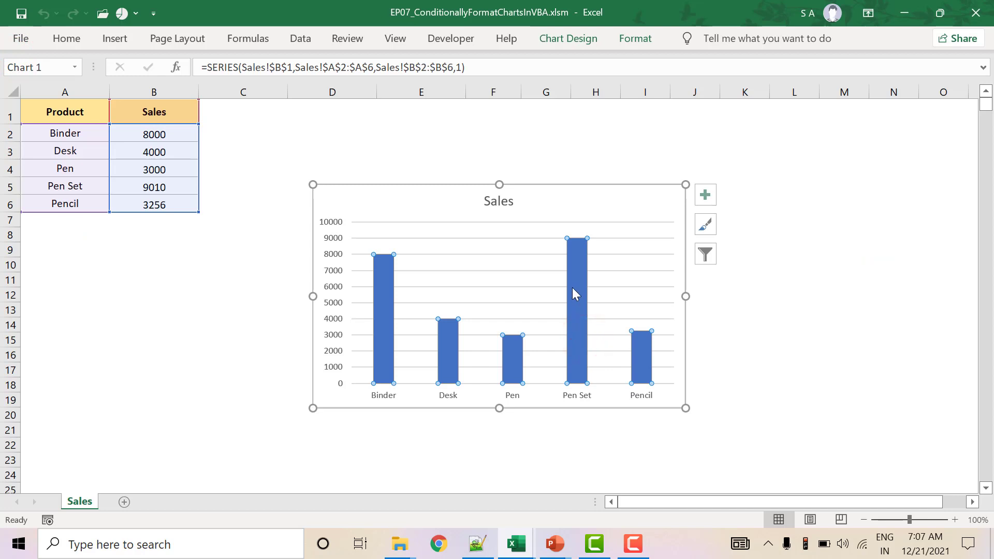
click(446, 331)
mouse_move(384, 314)
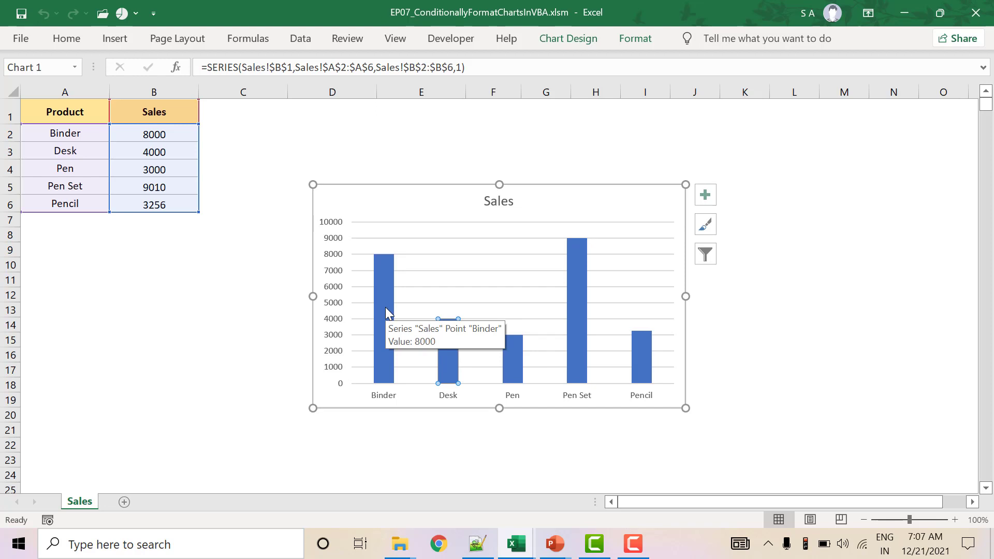
key(alt+F11)
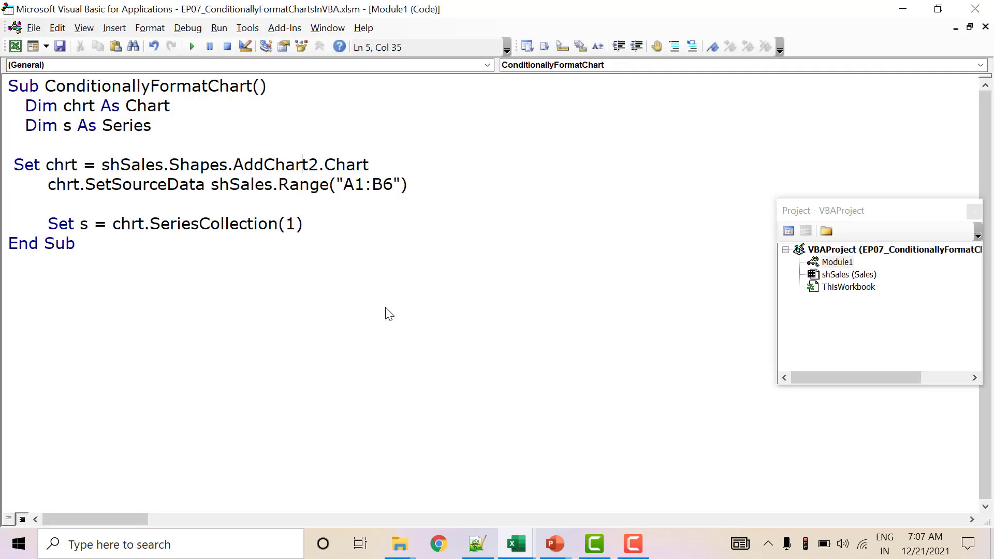
Declare arr As Variant below the series variable
key(Return)
text(dim)
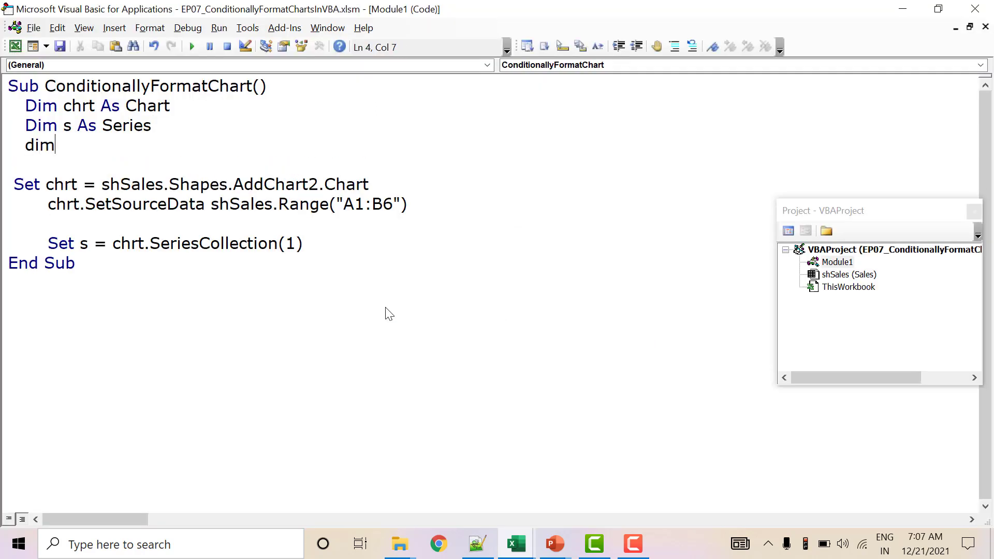
text( arr )
text(as Va)
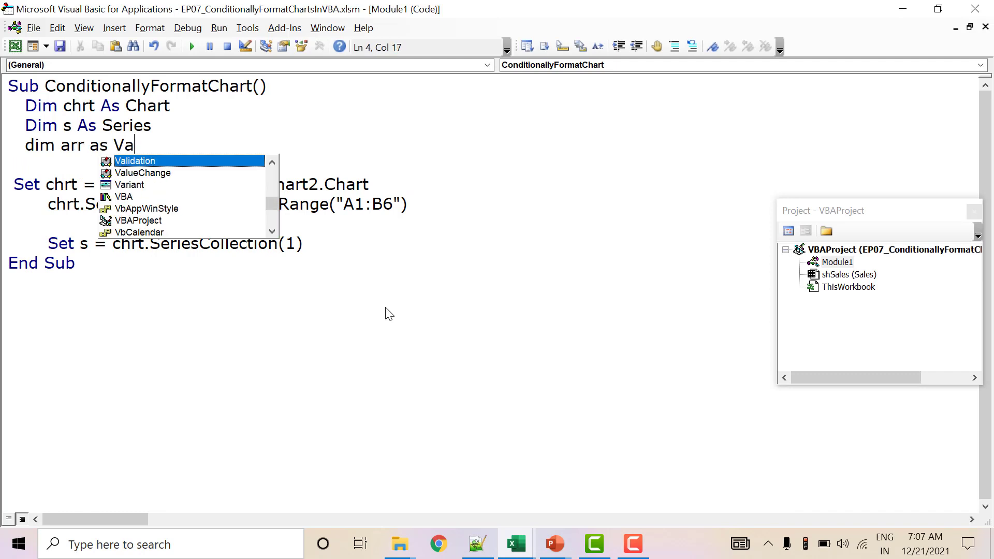
text(r)
key(Tab)
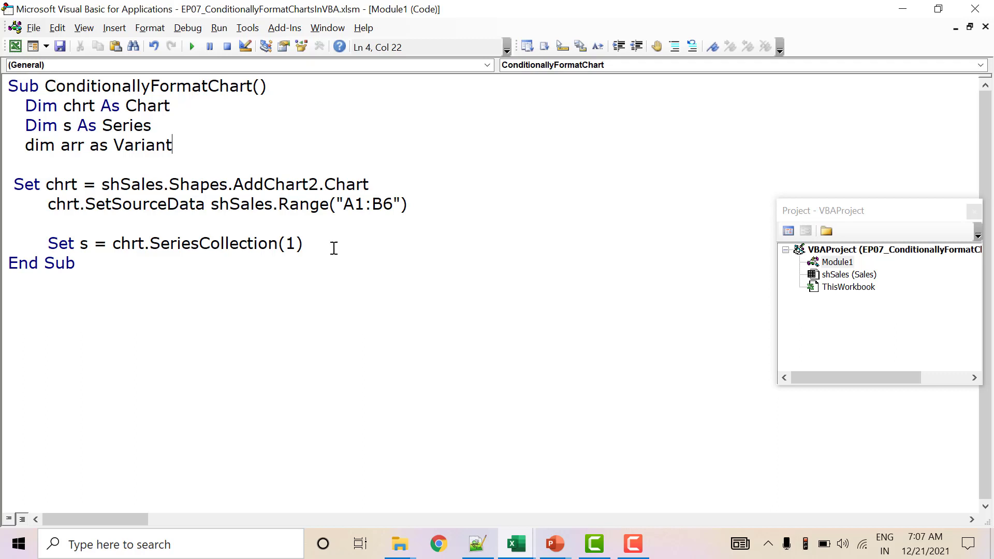
Add arr = s.Values after the series assignment and begin stepping through the macro
click(325, 239)
key(Return)
key(Return)
text(arr)
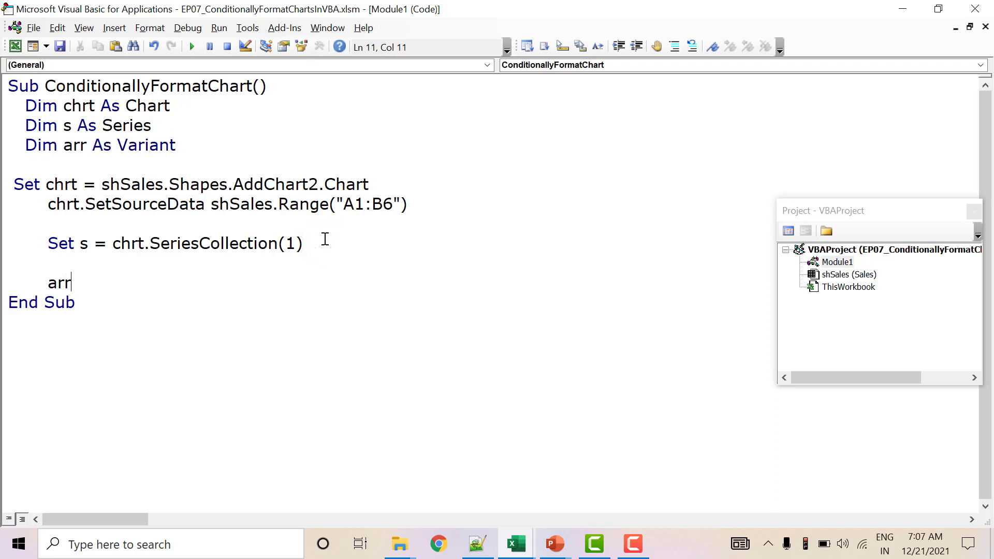
text(=s.)
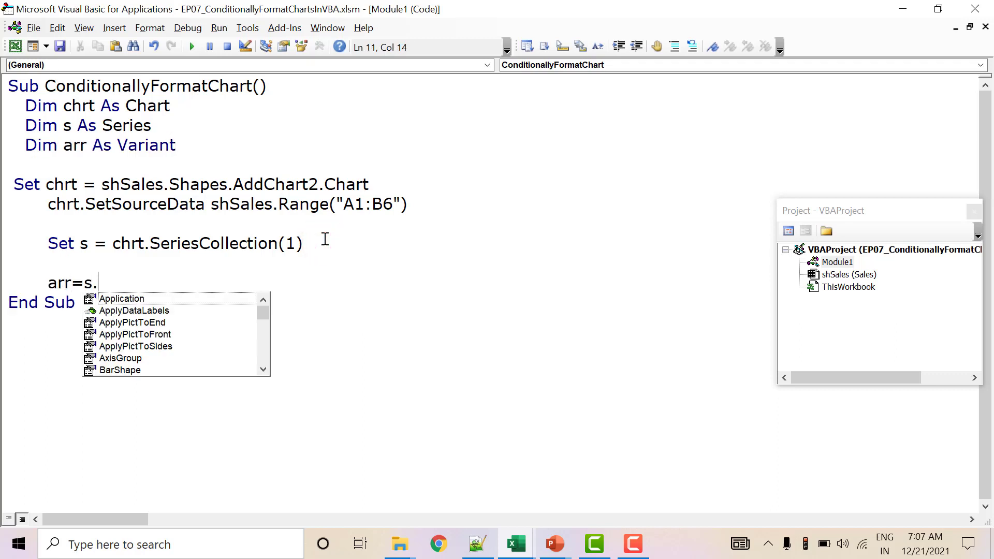
text(v)
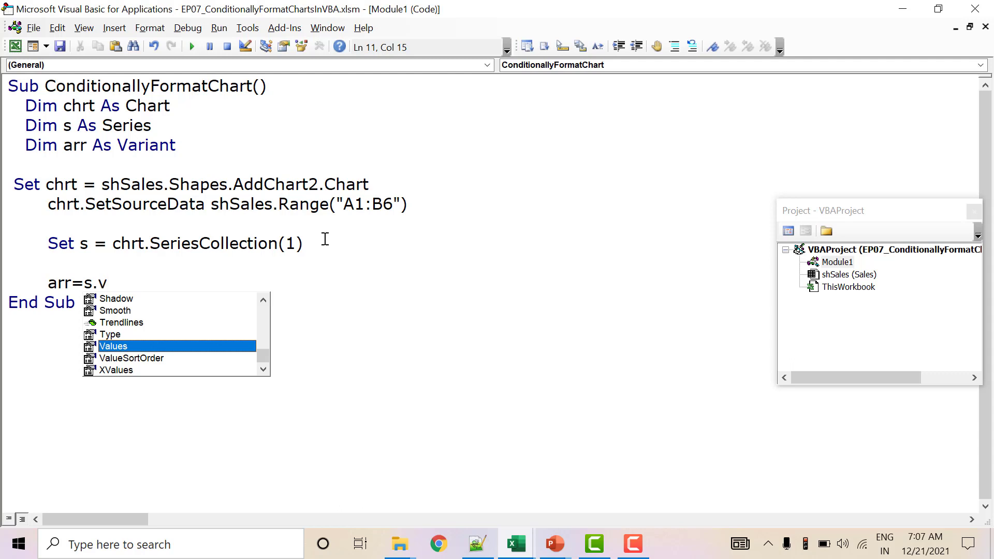
key(Tab)
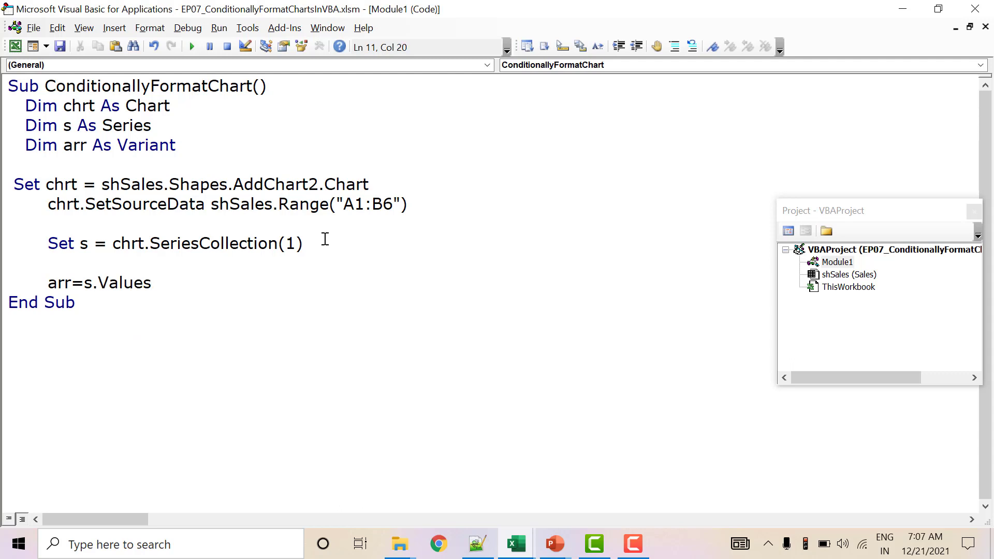
key(Down)
key(Up)
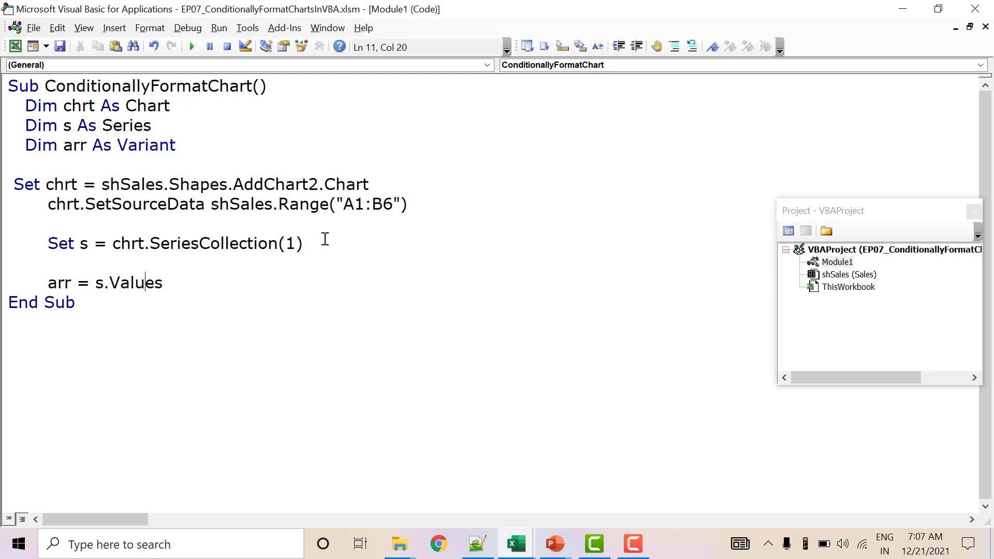
key(F8)
Step to End Sub, show the Locals window to inspect arr's five values, then reset
key(F8)
key(F8)
key(F8)
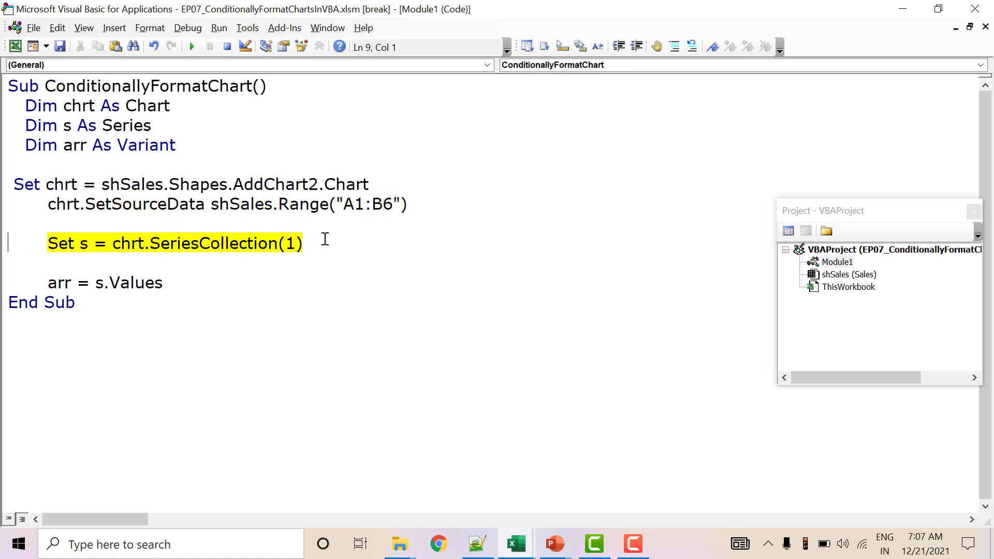
key(F8)
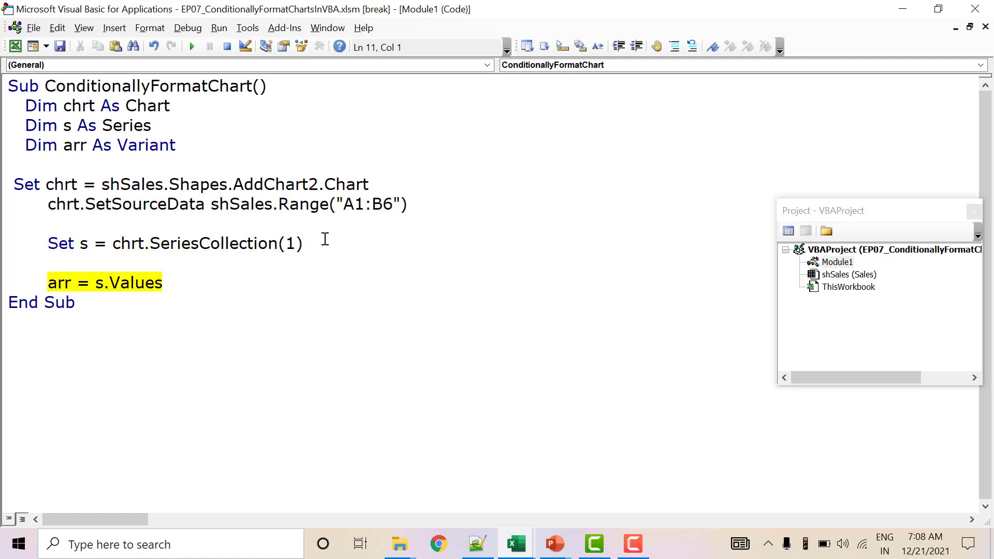
key(F8)
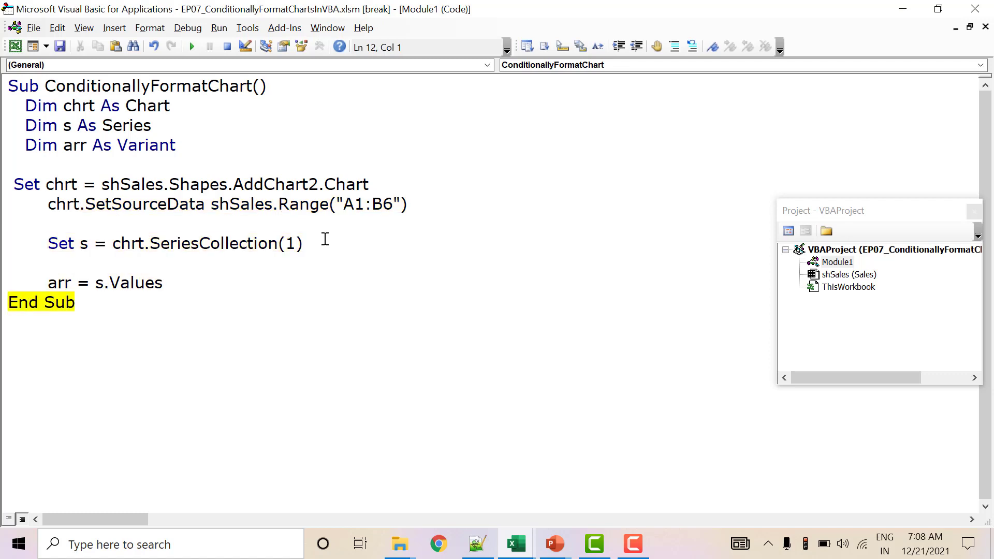
click(86, 27)
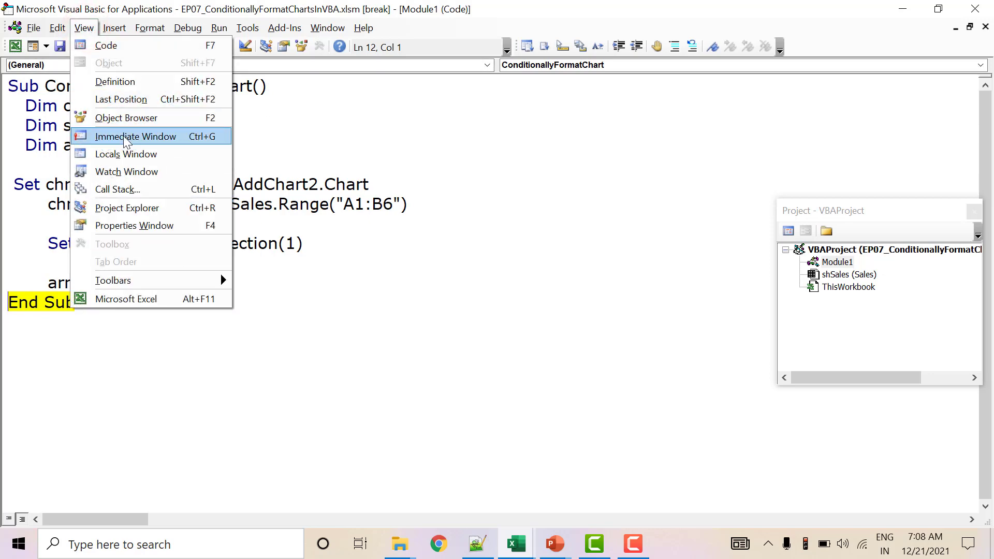
click(129, 152)
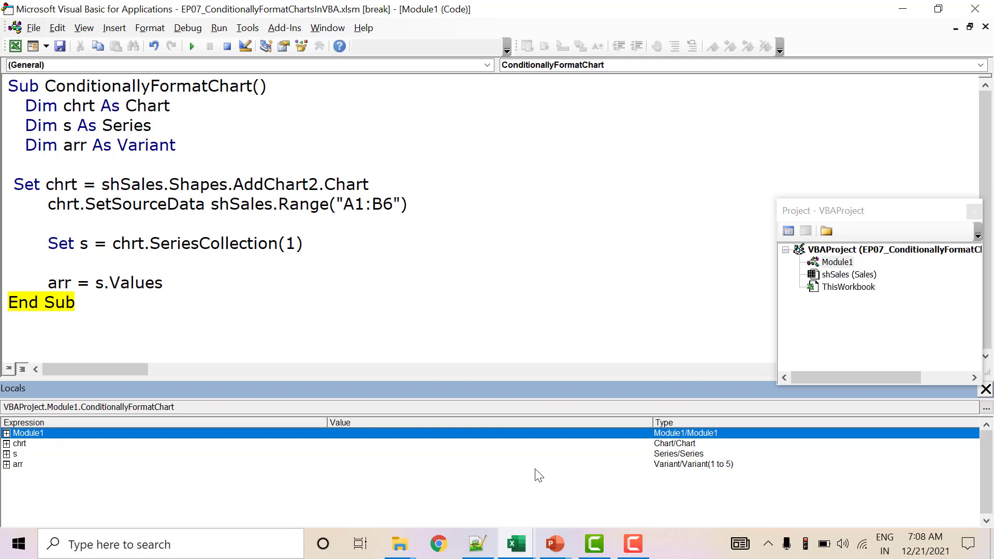
click(6, 465)
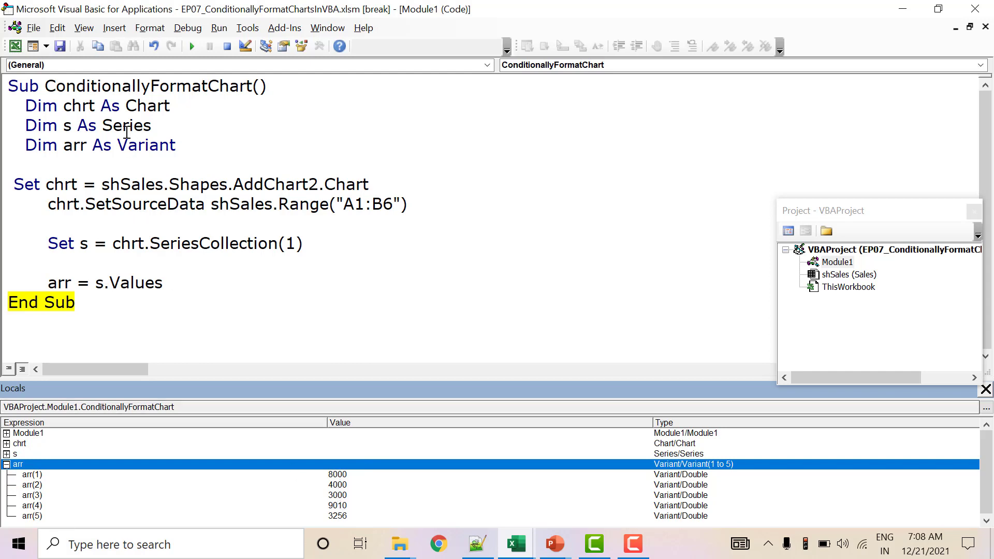
click(227, 46)
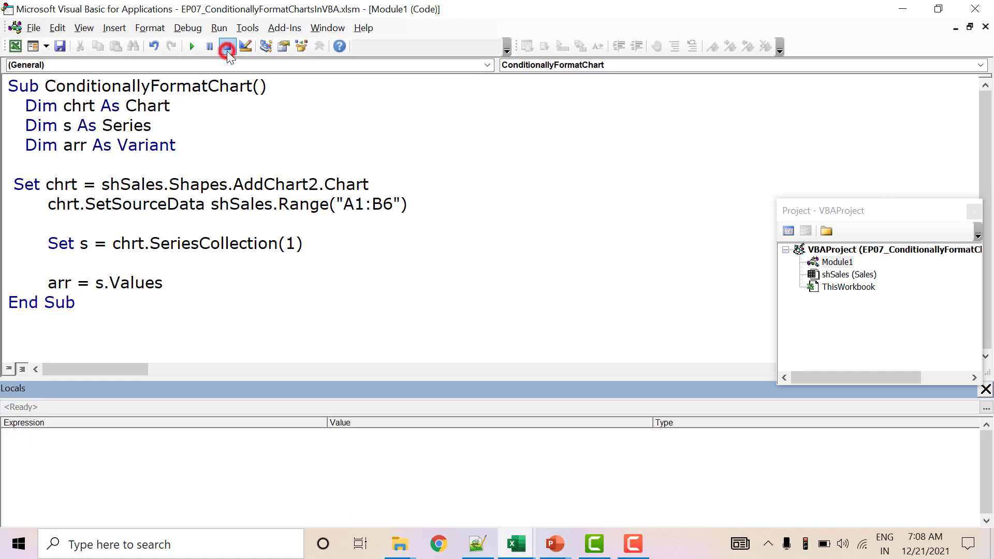
Declare i As Integer below the arr declaration
click(211, 143)
key(Return)
text(dim )
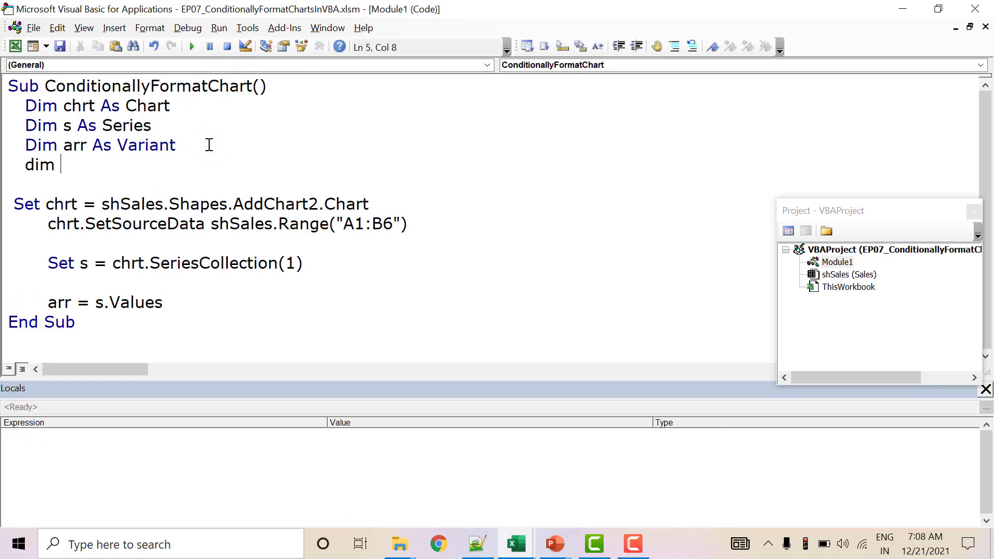
text(i a)
text(si)
key(BackSpace)
text(i)
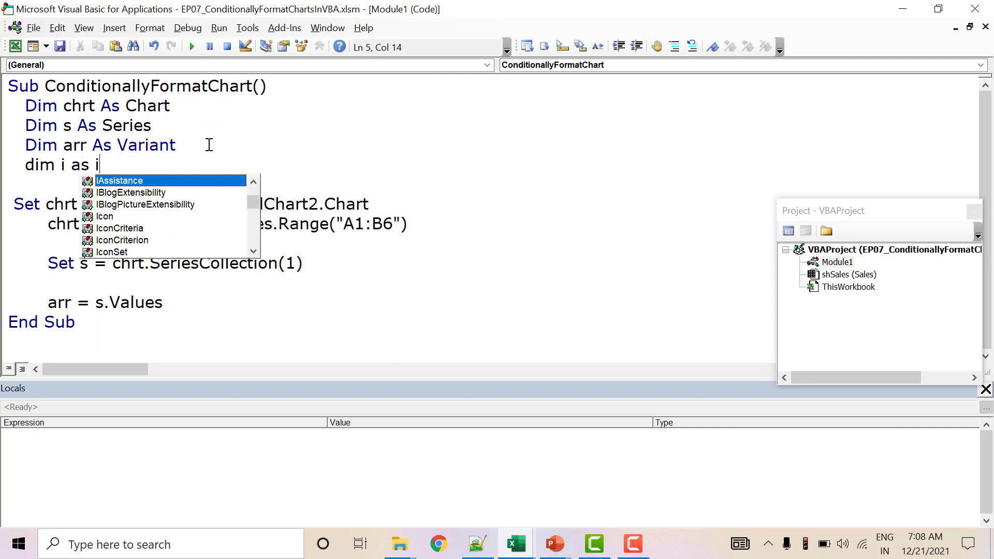
text(nt)
key(Tab)
Add a For i = LBound(arr) To UBound(arr) loop closed by Next i
key(Down)
key(Down)
key(Down)
key(Down)
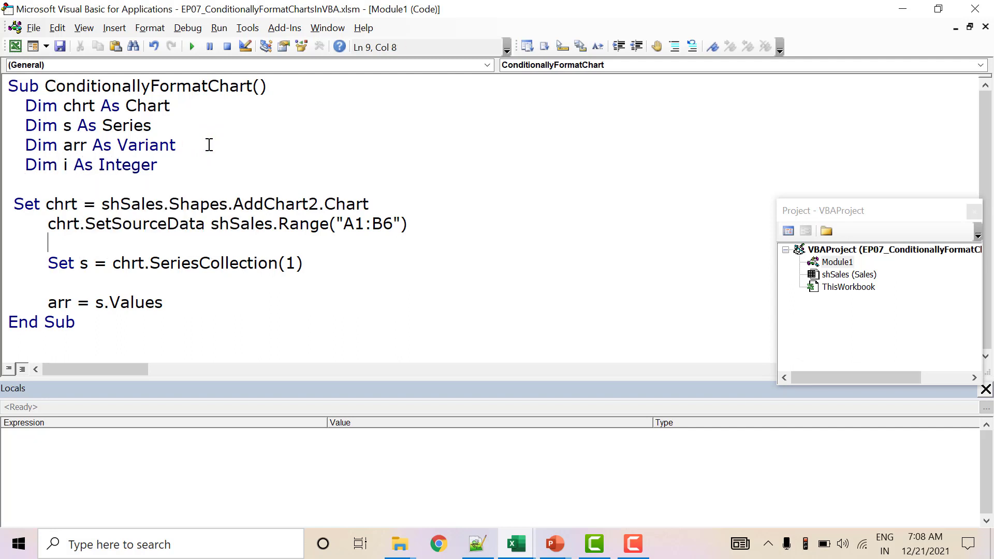
key(Down)
key(Down)
key(Right)
key(End)
key(Return)
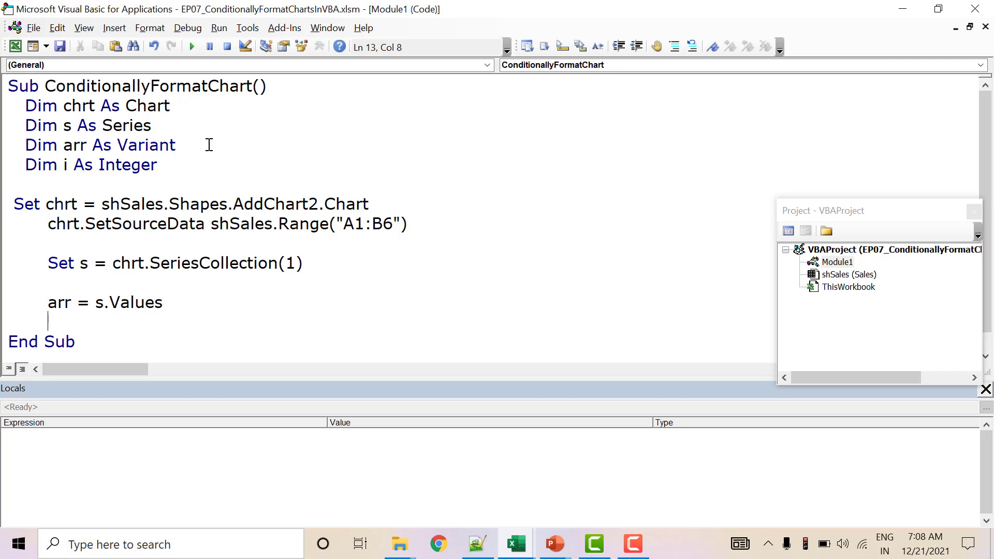
key(Return)
text(for )
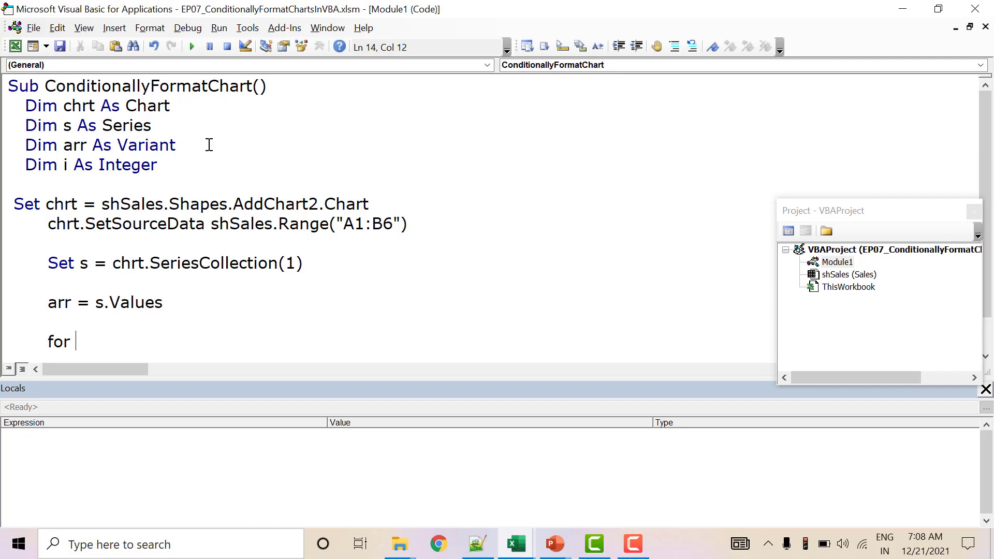
text(i=)
text(Lbou)
text(nd(ar)
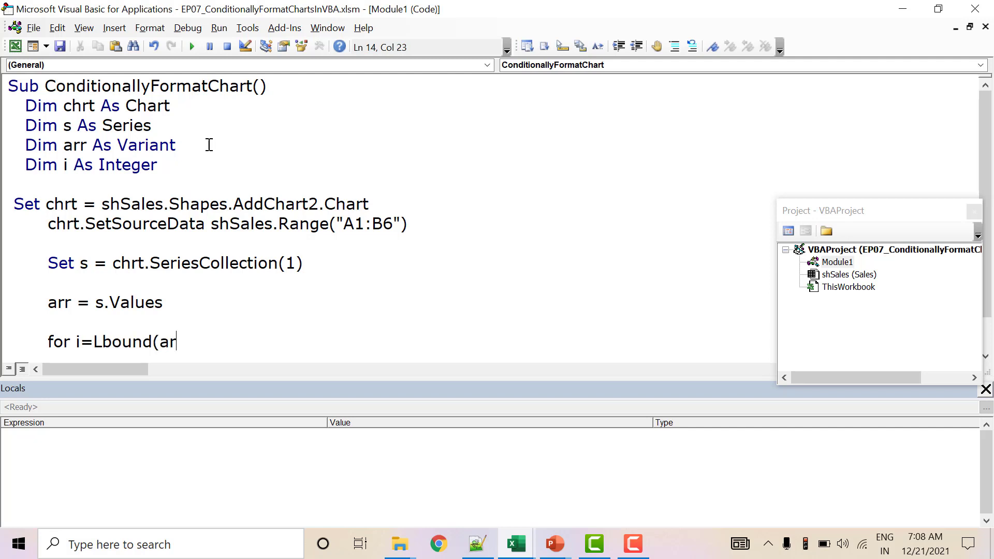
text(r) to )
text(Ub)
key(ctrl+space)
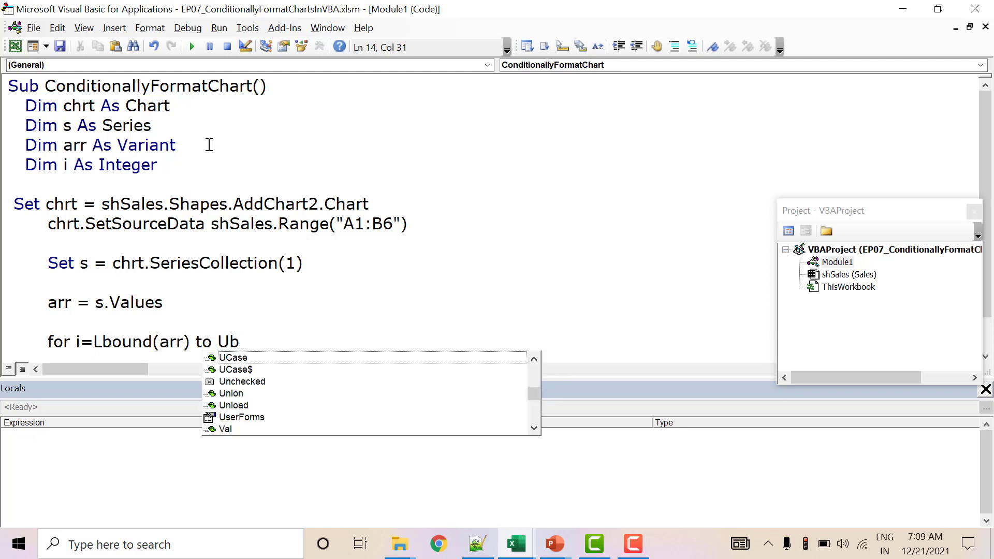
text(ound)
text((arr))
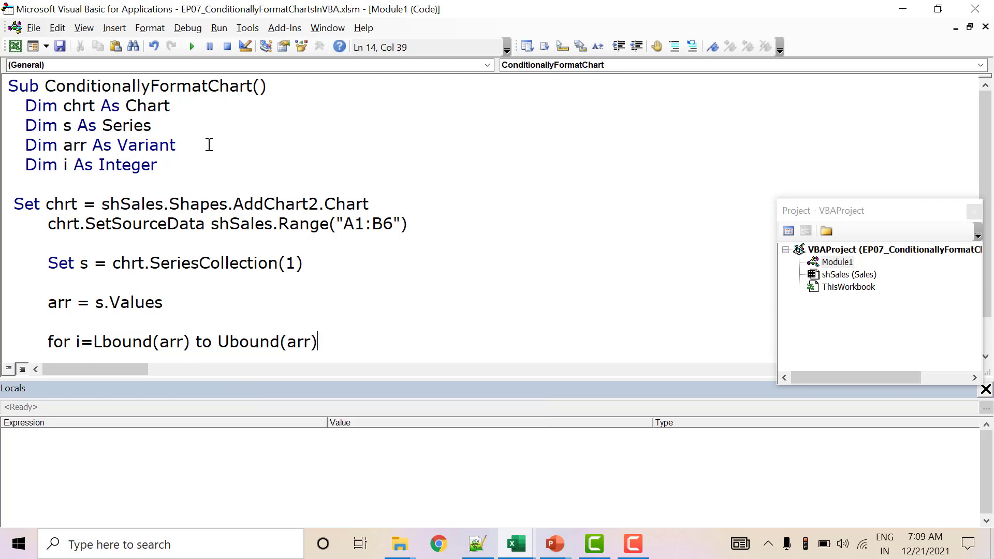
key(Return)
key(Return)
text(Nex)
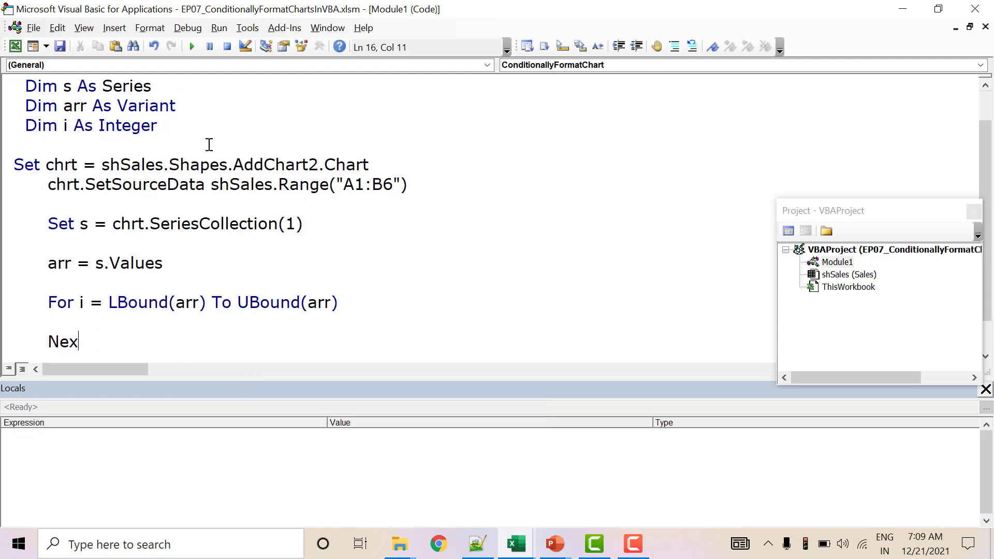
text(t i)
Inside the loop, add an If arr(i) >= 8000 Then … End If block
key(Up)
key(Tab)
key(Tab)
text(if ar)
text(r(i)
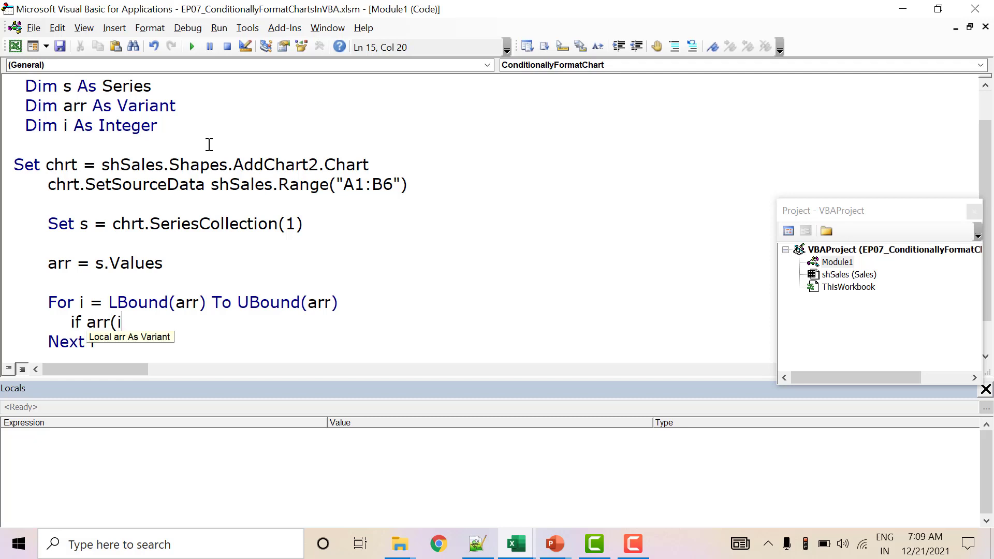
text())
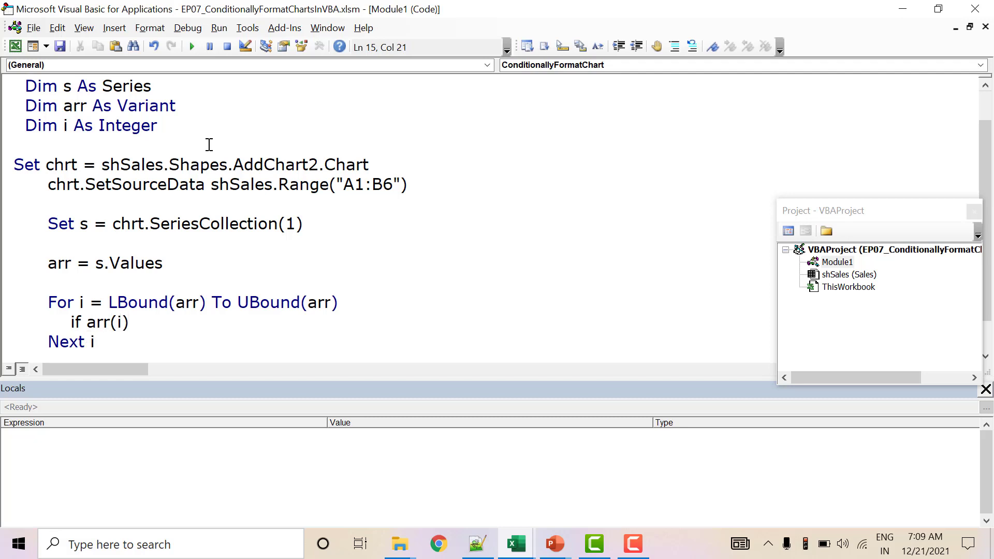
text(>=8)
text(000 th)
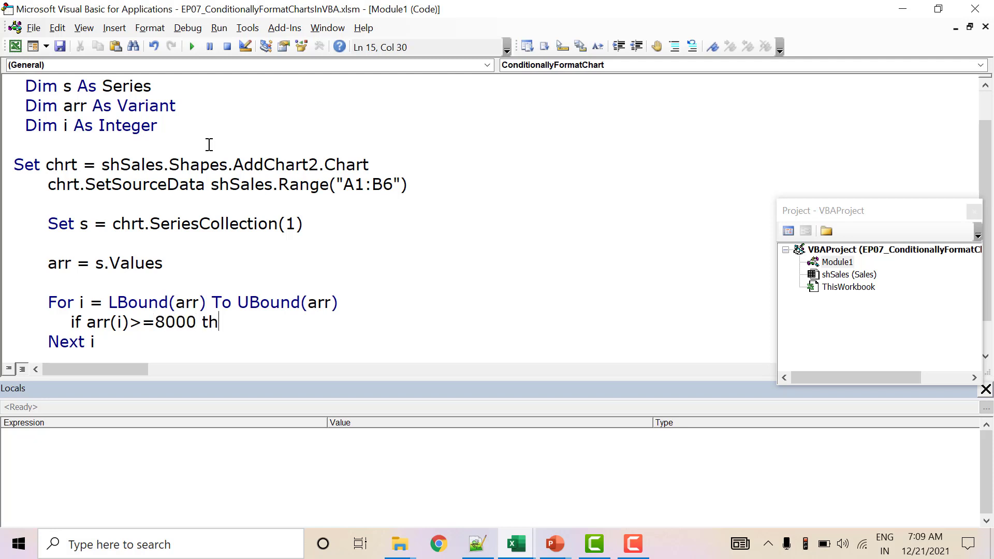
text(en)
key(Return)
key(Return)
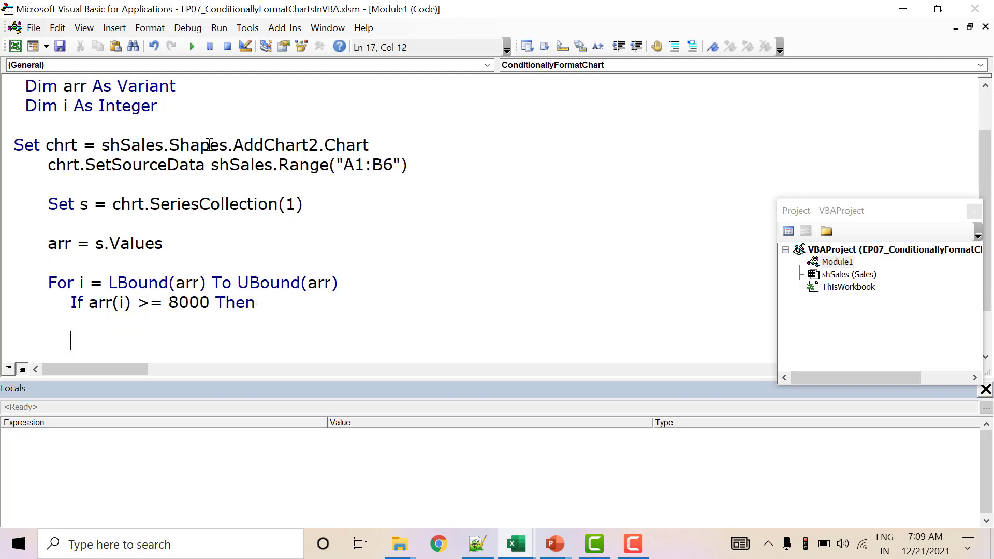
text(endif)
click(94, 324)
Declare p As Point alongside the other declarations
key(Up)
key(Up)
key(Up)
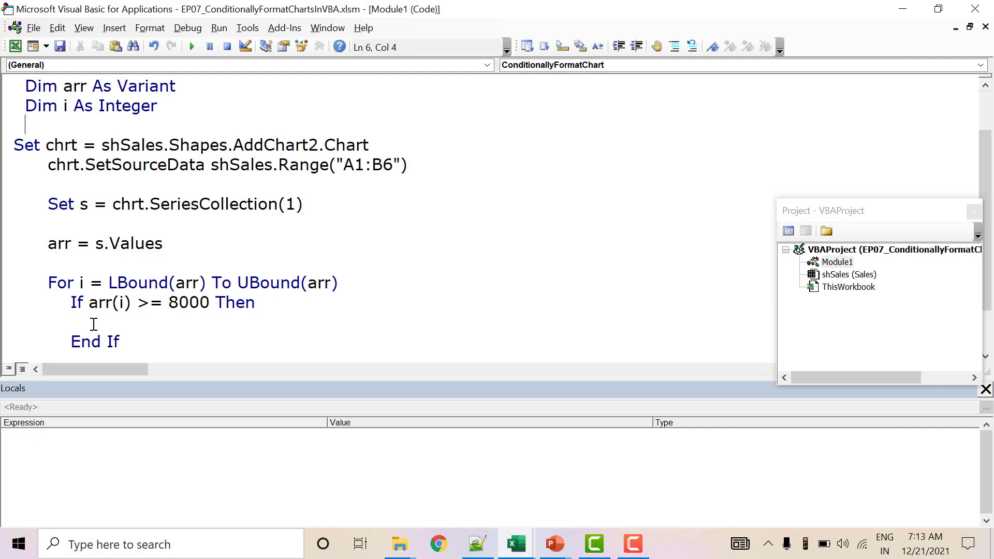
key(Return)
key(Up)
text(dim )
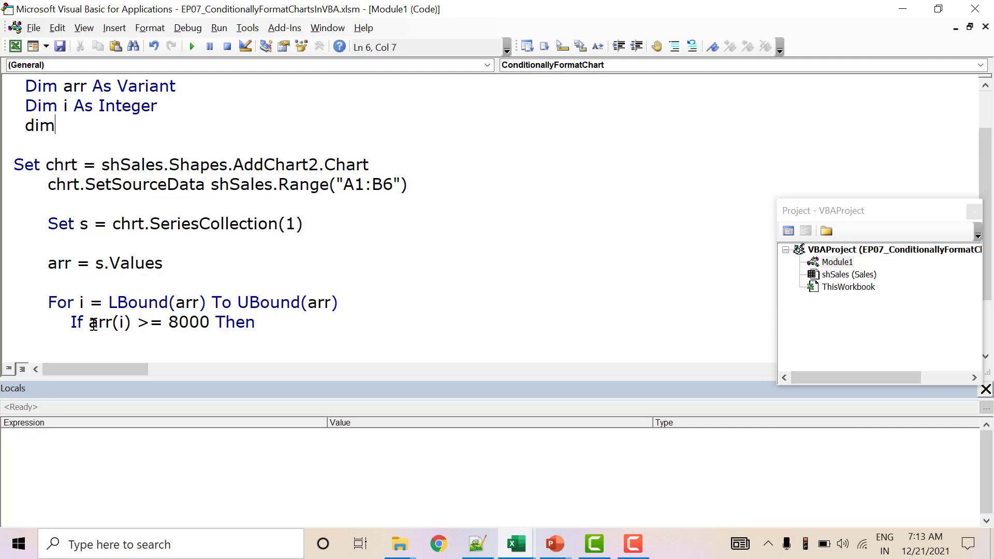
text(p as )
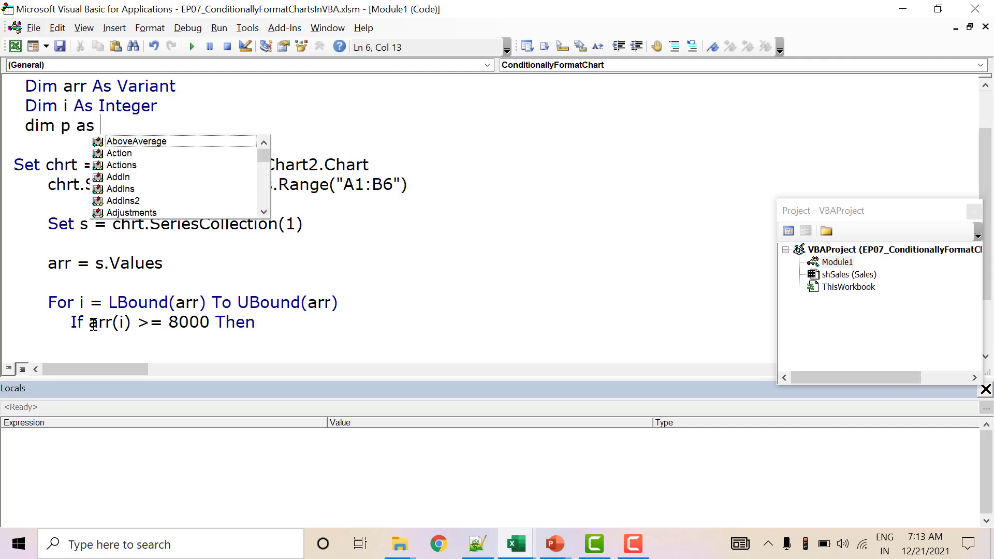
text(poi)
key(Tab)
key(Return)
Inside the If block, type Set p = s.Points(i)
key(Down)
key(Down)
key(Down)
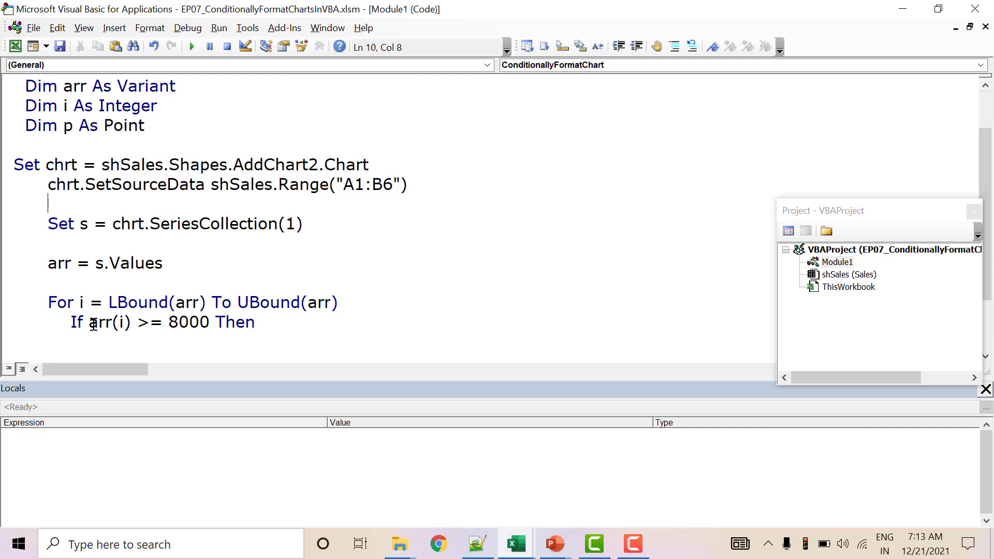
key(Down)
key(Down)
key(Down)
key(Down)
key(Down)
key(Down)
key(Down)
key(Down)
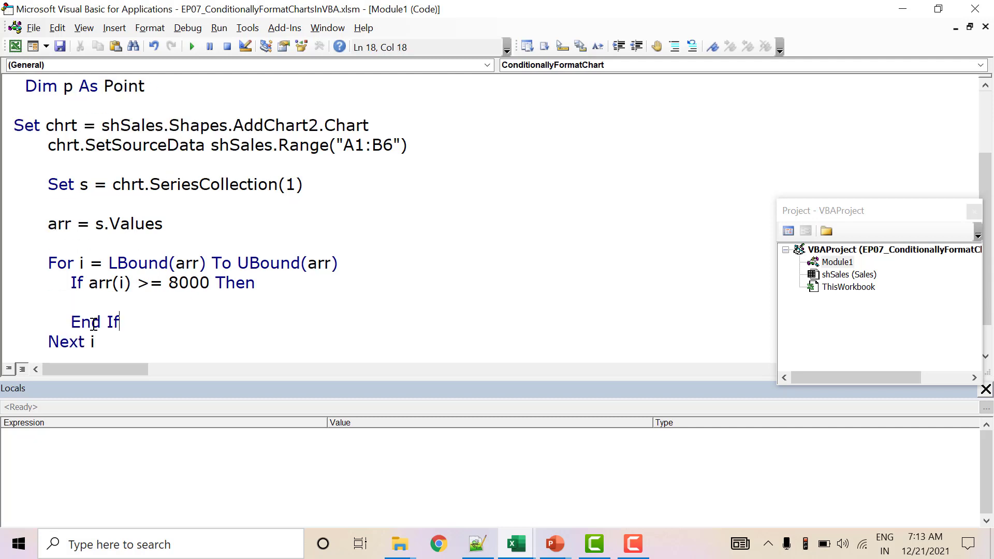
key(Up)
key(Up)
text(set )
text(p=s)
text(.p)
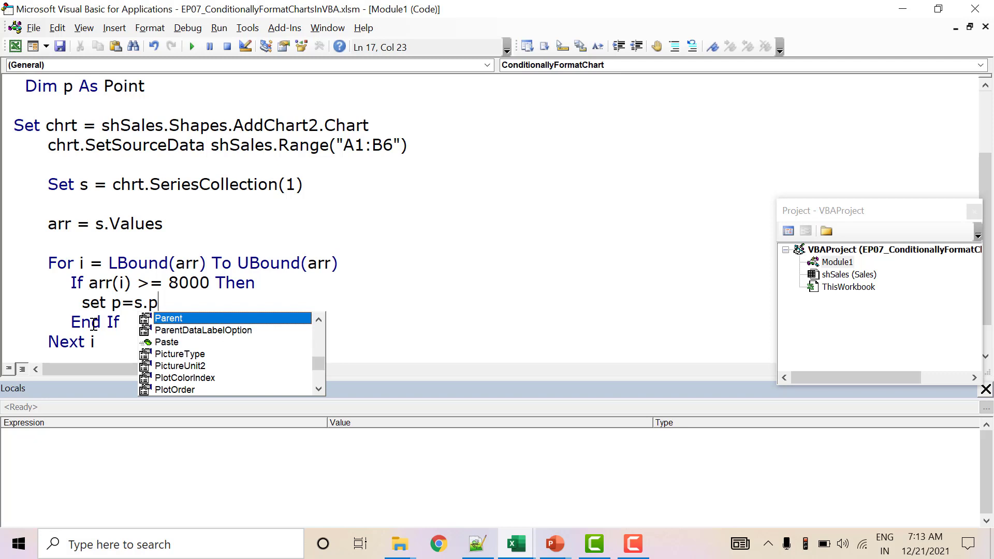
text(o)
key(Tab)
text((i)
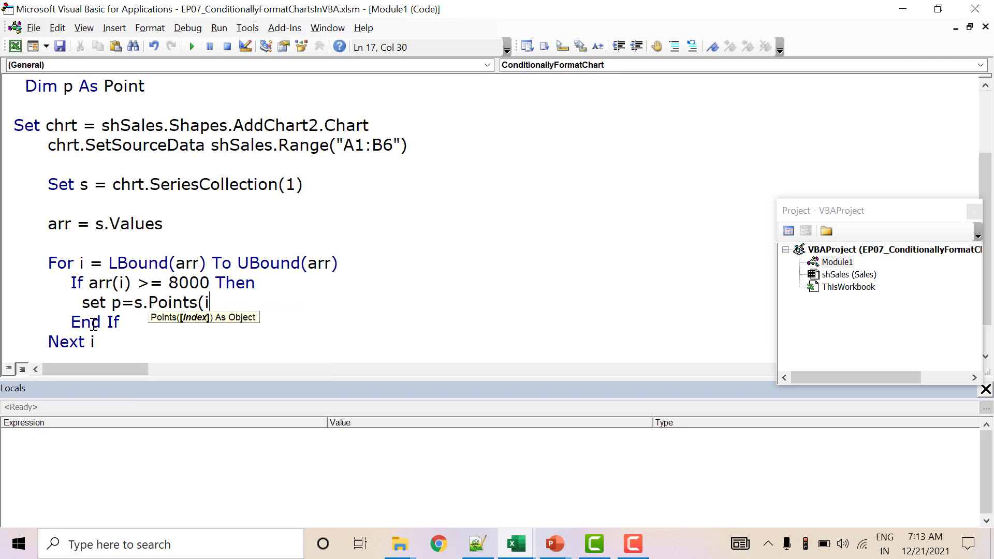
text())
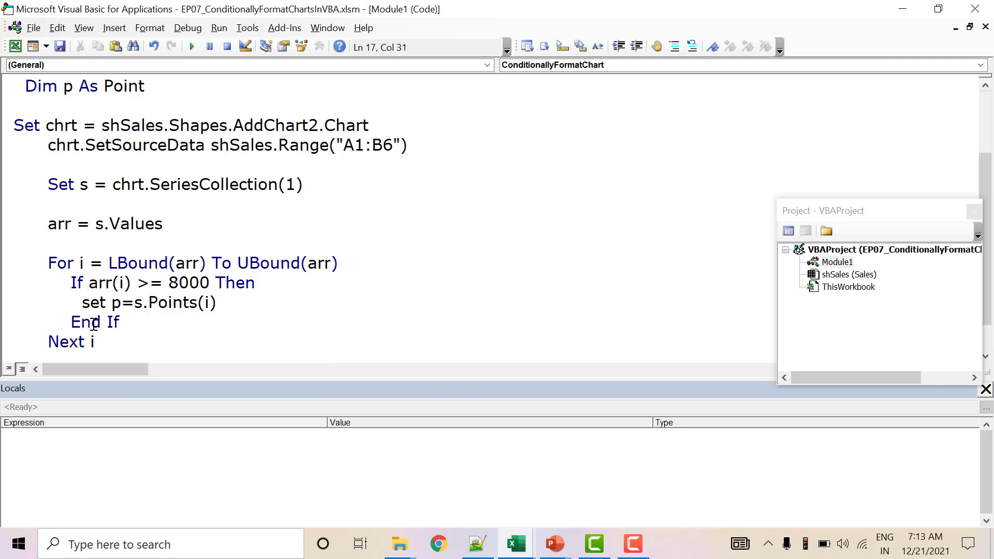
Start a new line p.Format.Fill under the Set p statement
key(Return)
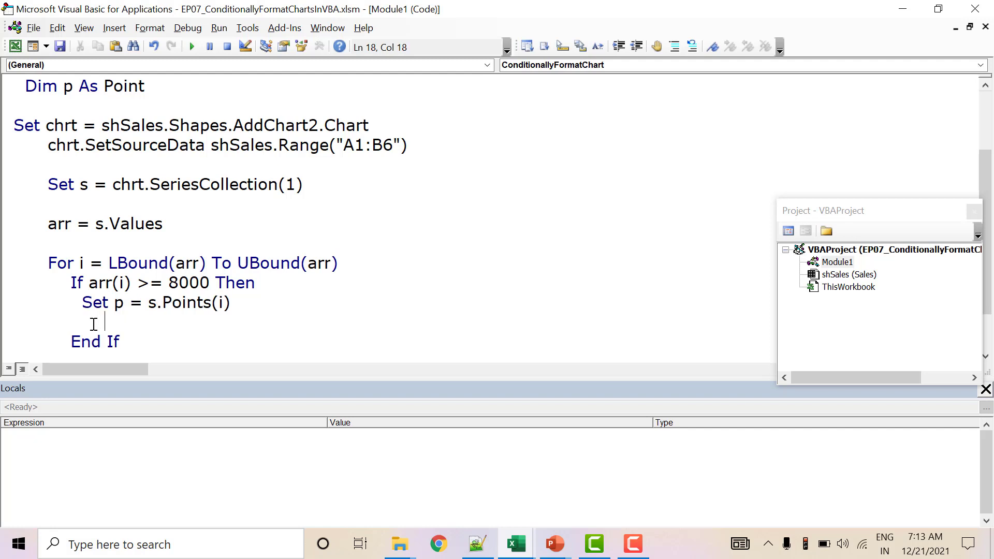
text(p.)
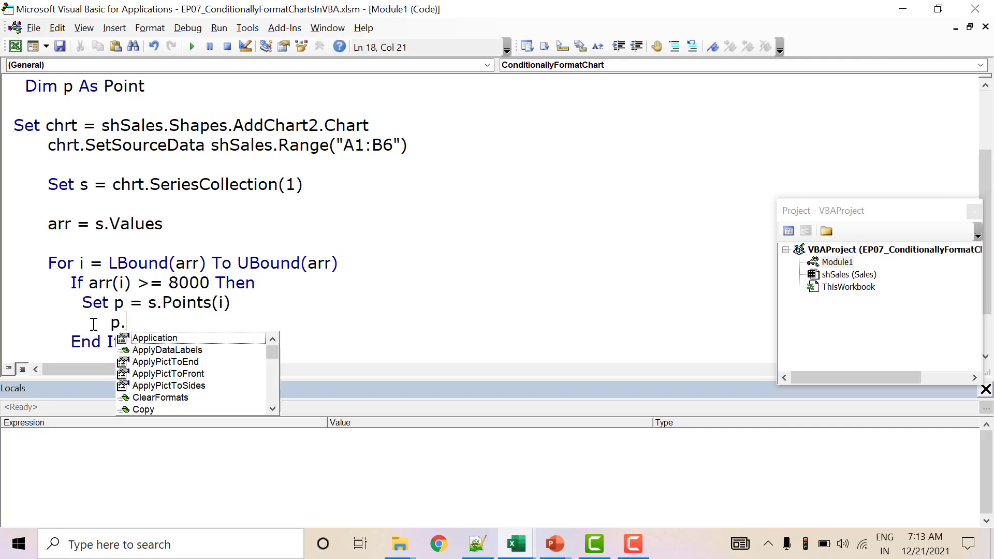
text(f)
key(Tab)
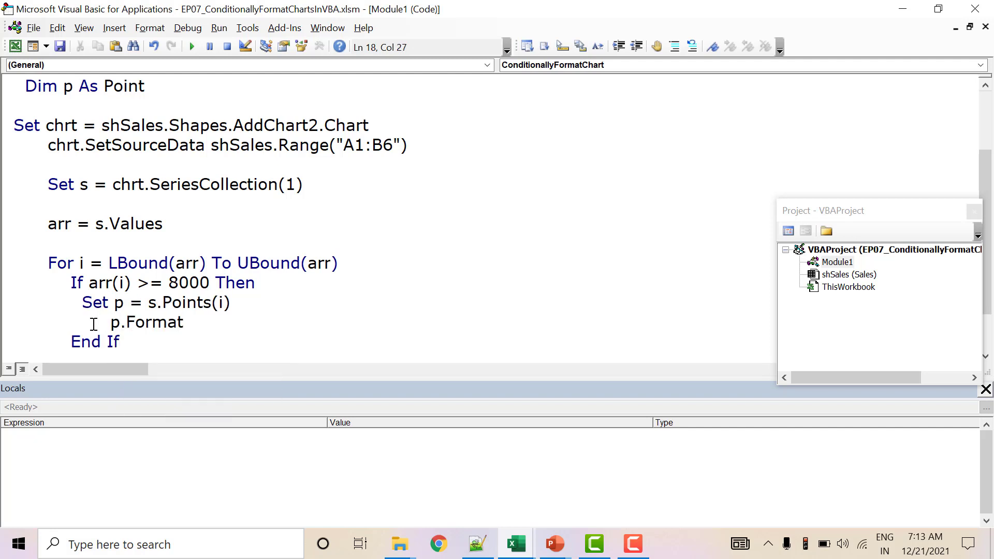
text(.)
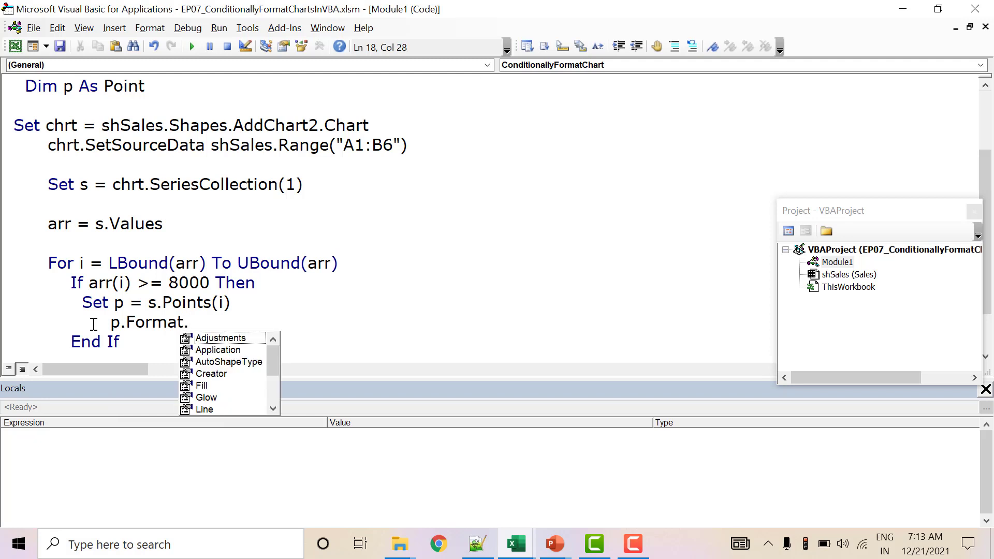
key(Down)
key(Down)
key(Down)
key(Down)
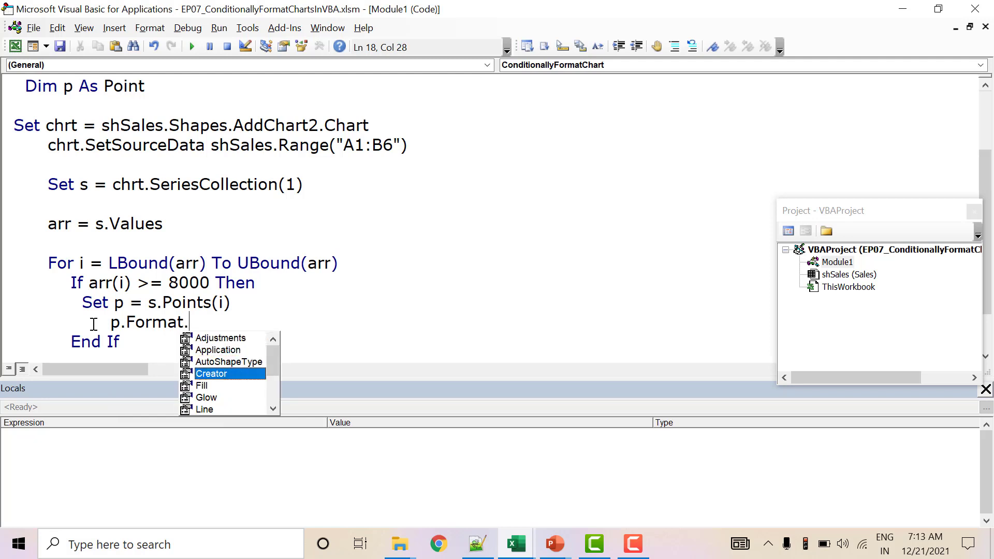
key(Down)
key(Down)
key(Down)
key(Down)
key(Down)
key(Down)
key(Up)
key(Up)
key(Up)
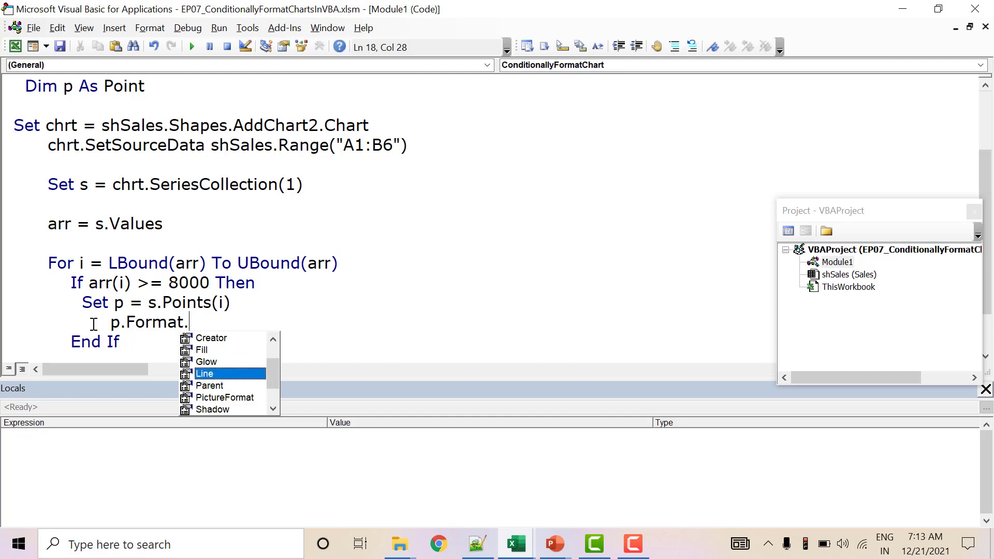
key(Up)
key(Up)
key(Down)
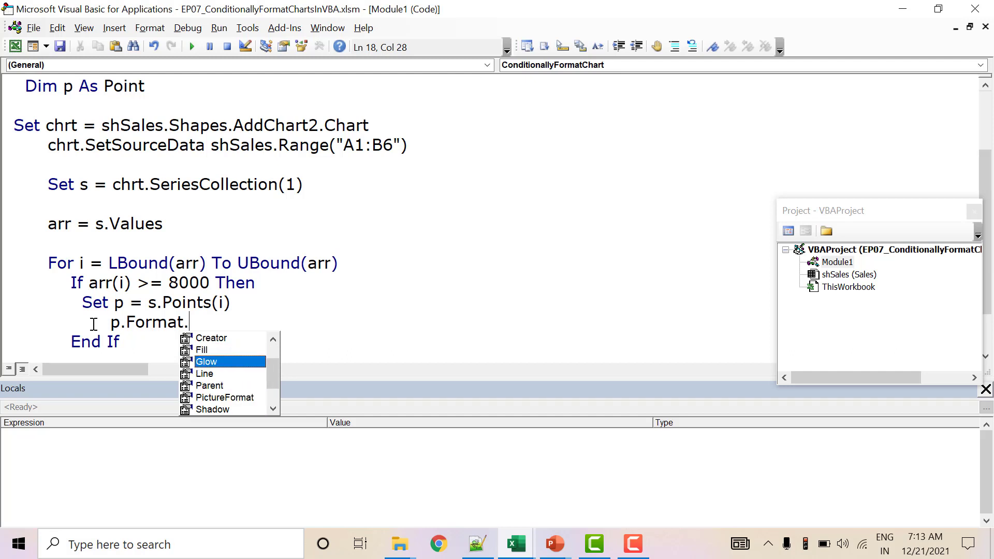
key(Down)
key(Down)
key(Down)
key(Down)
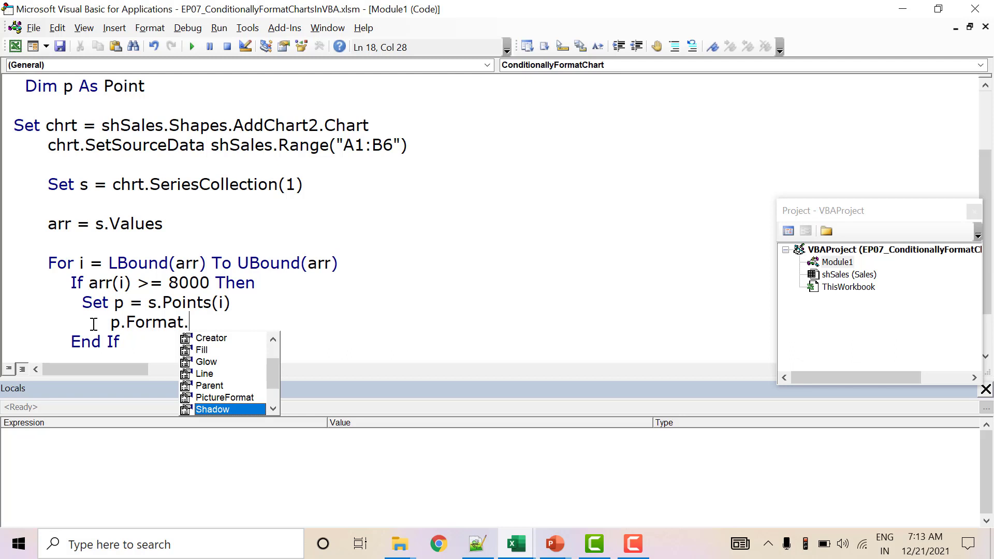
key(Up)
key(Up)
key(Up)
key(Up)
key(Up)
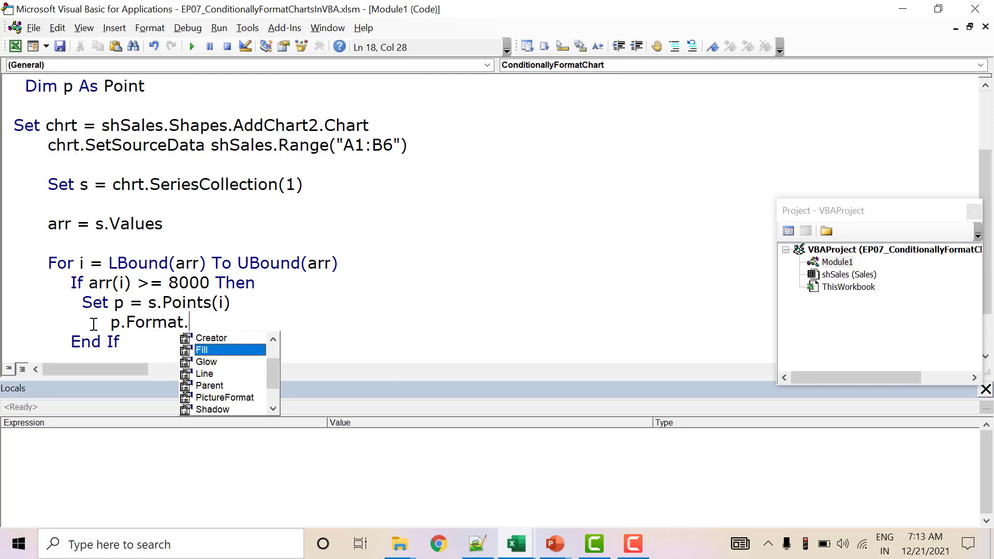
key(Tab)
Complete the line as p.Format.Fill.ForeColor.RGB = rgbGreen
text(.)
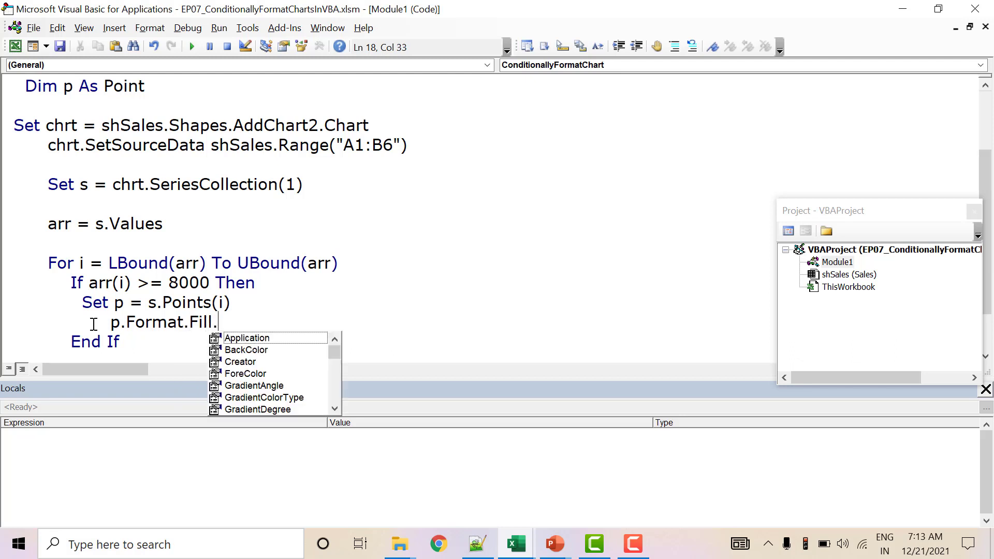
text(fo)
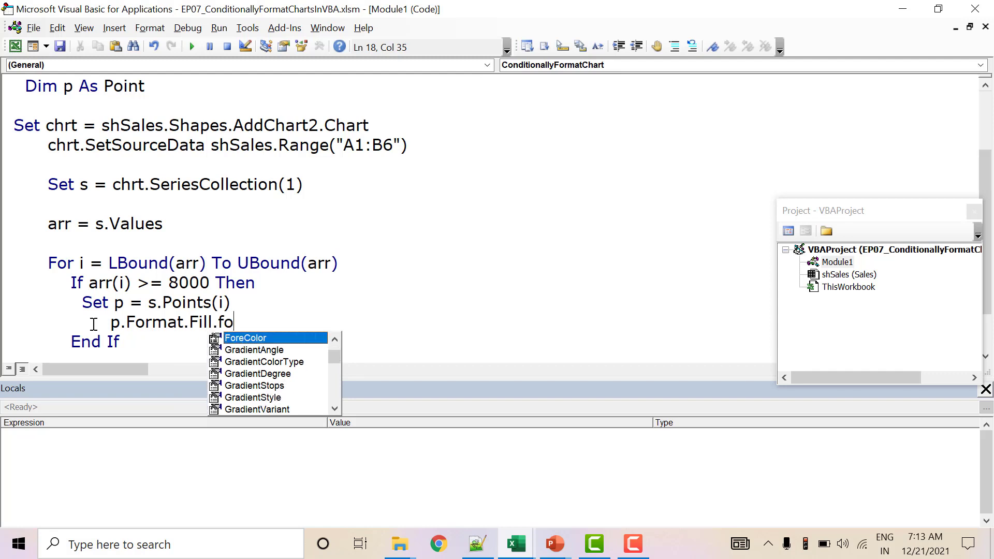
key(Tab)
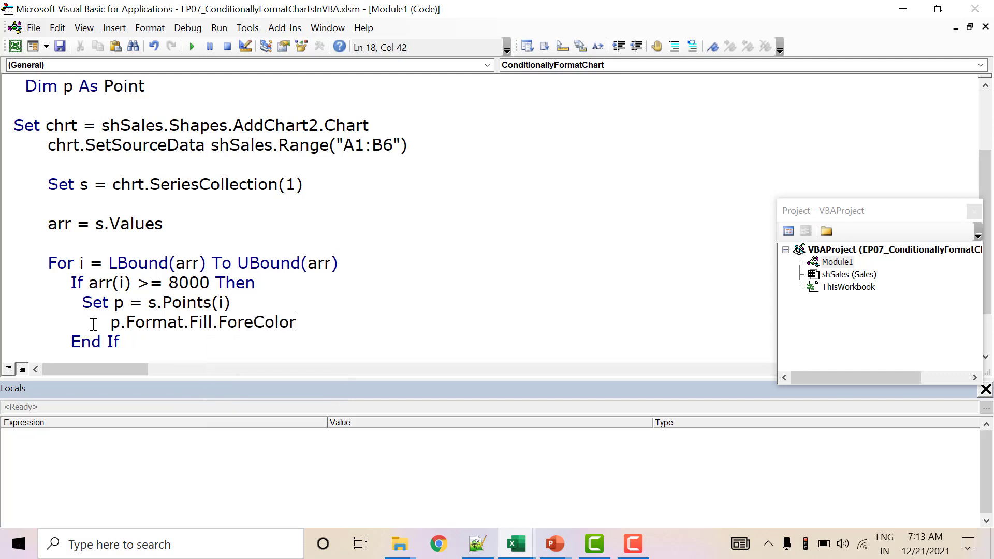
text(.r)
key(Tab)
text(=)
text(rgb)
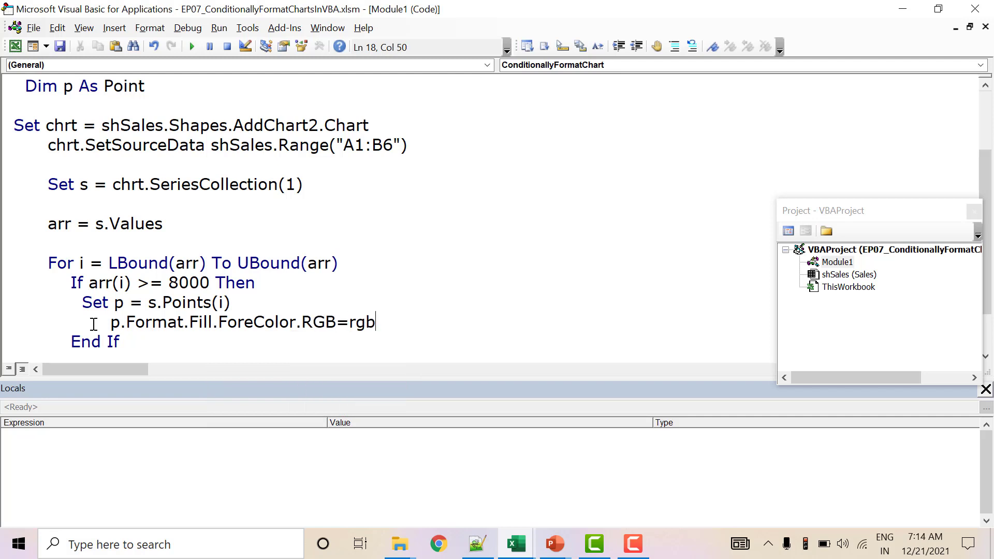
key(ctrl+space)
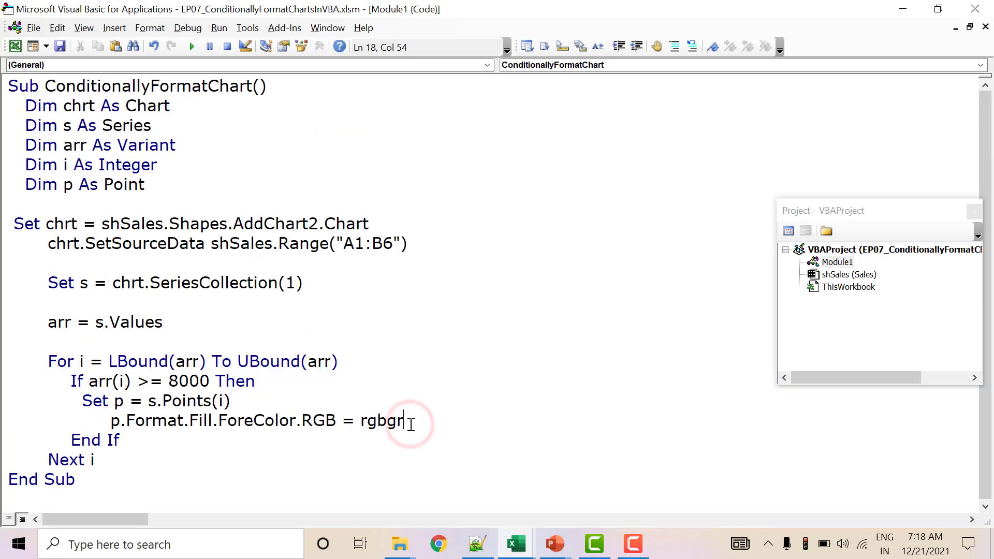
text(een)
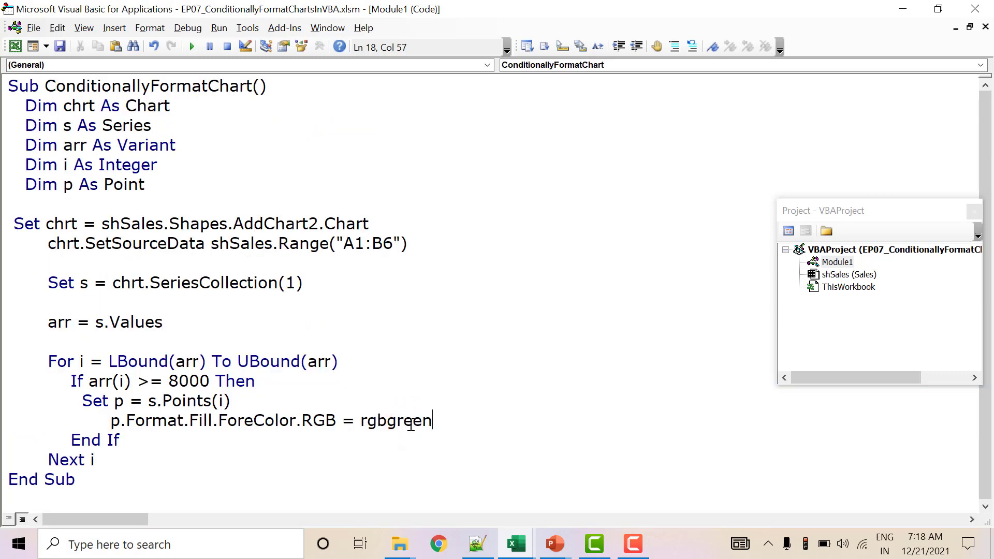
key(ctrl+space)
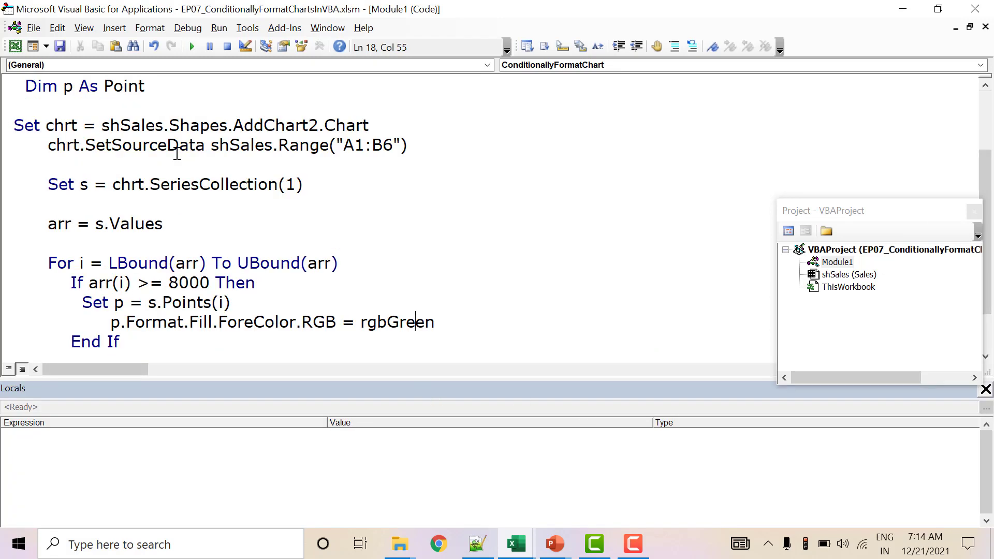
Delete the old Sales chart from the workbook
click(15, 46)
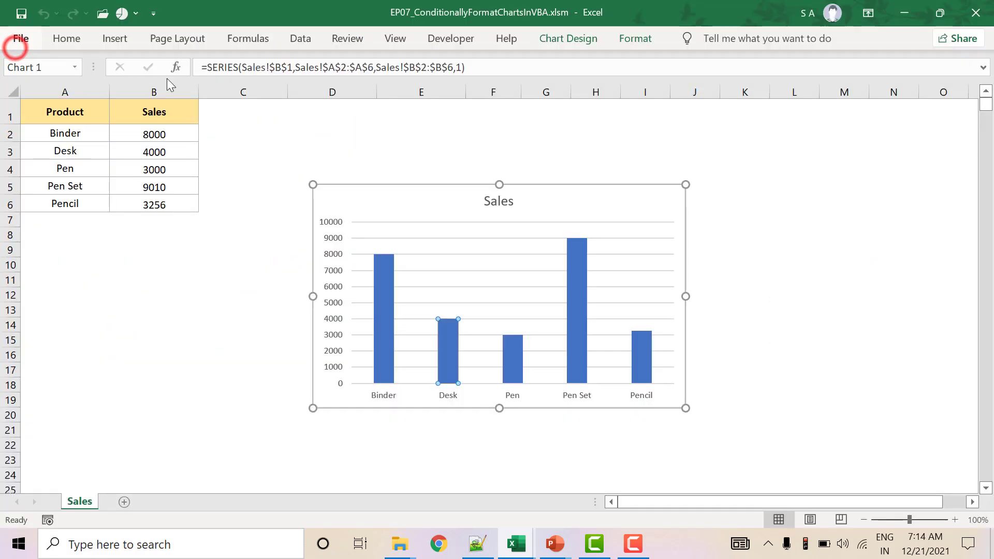
click(350, 208)
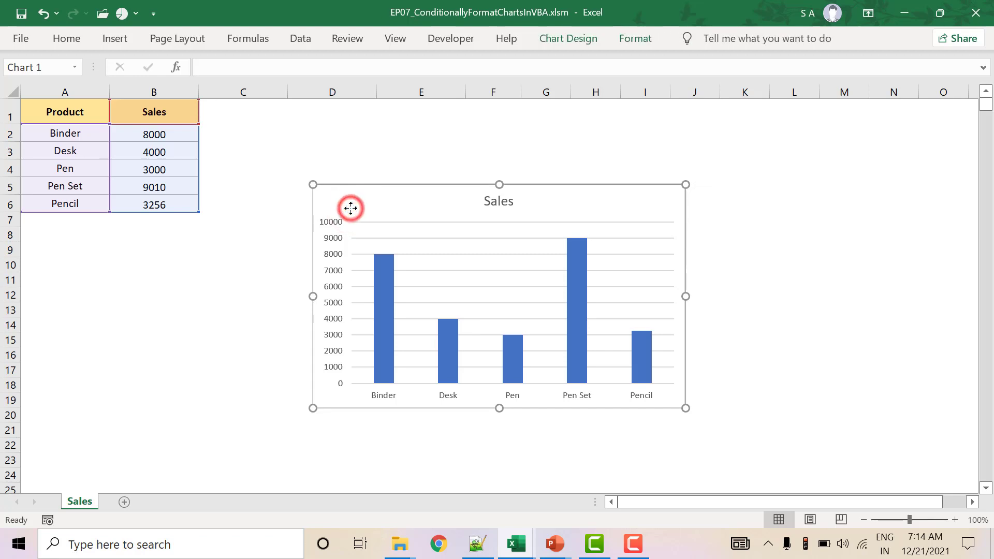
key(Delete)
Run the ConditionallyFormatChart macro and select the new chart with green Binder and Pen Set bars
key(alt+F11)
click(350, 208)
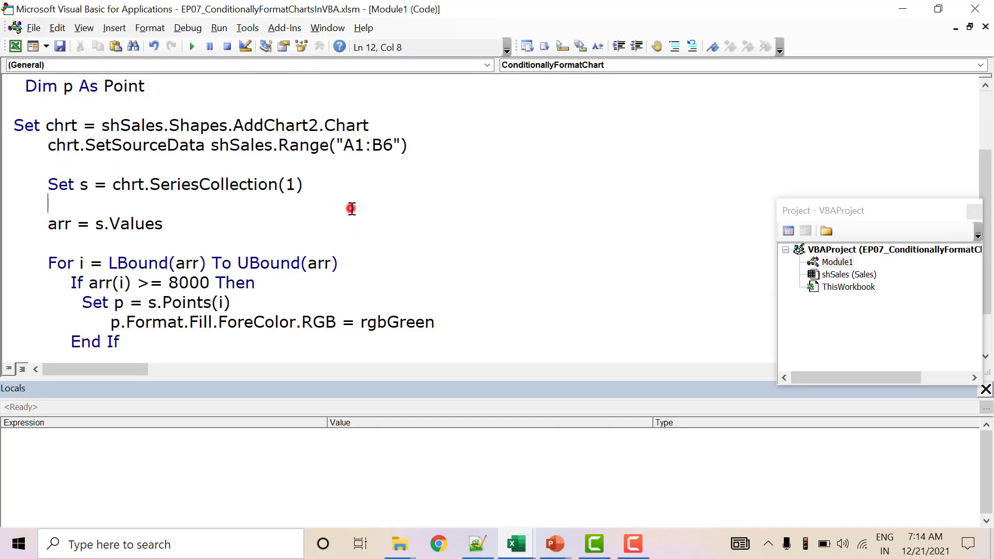
click(193, 45)
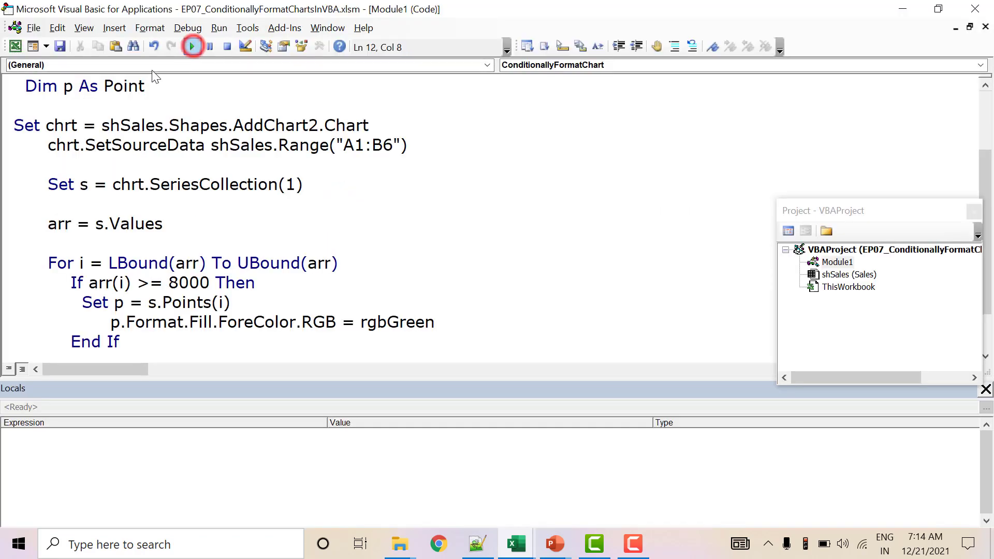
click(14, 46)
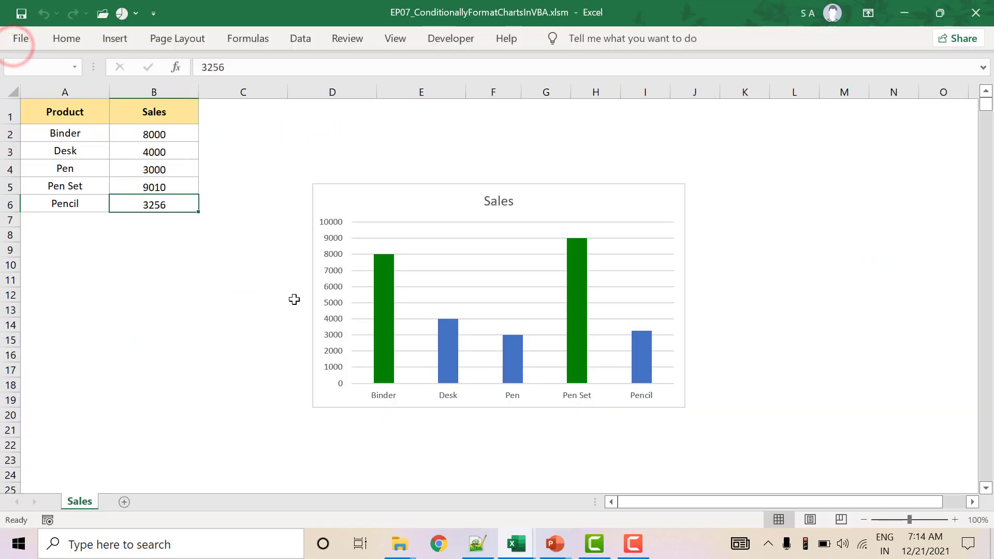
mouse_move(383, 322)
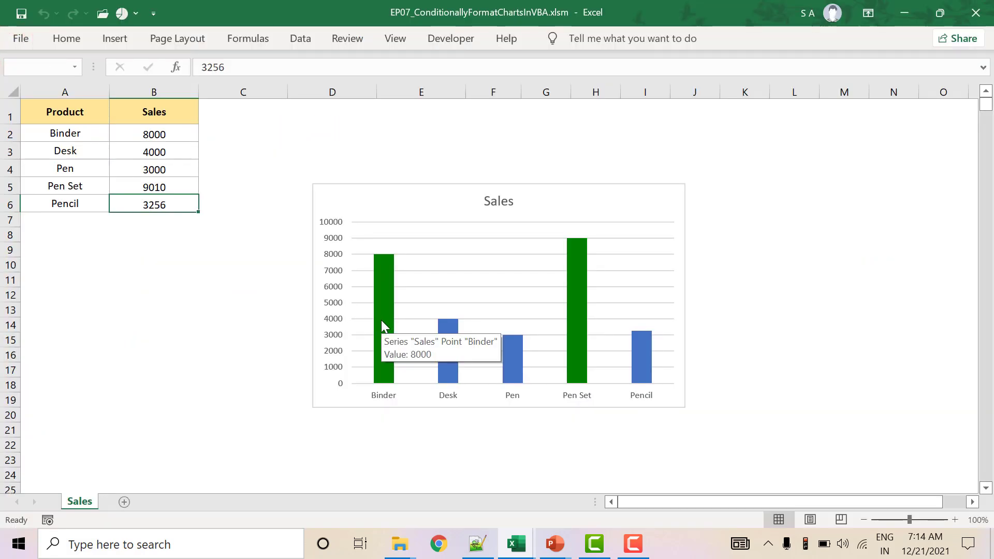
click(585, 297)
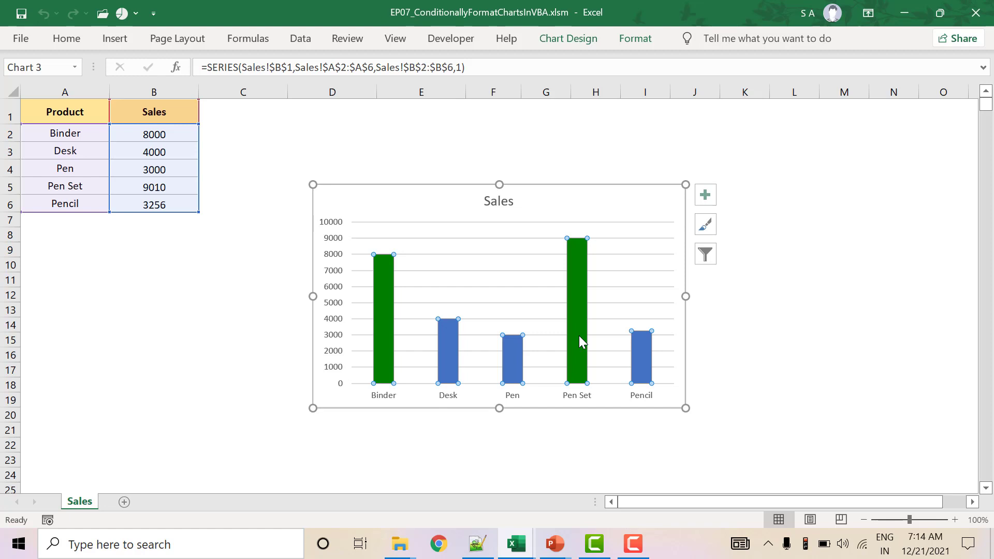
Close the Locals window in the VBA editor to show the full ConditionallyFormatChart code
key(alt+F11)
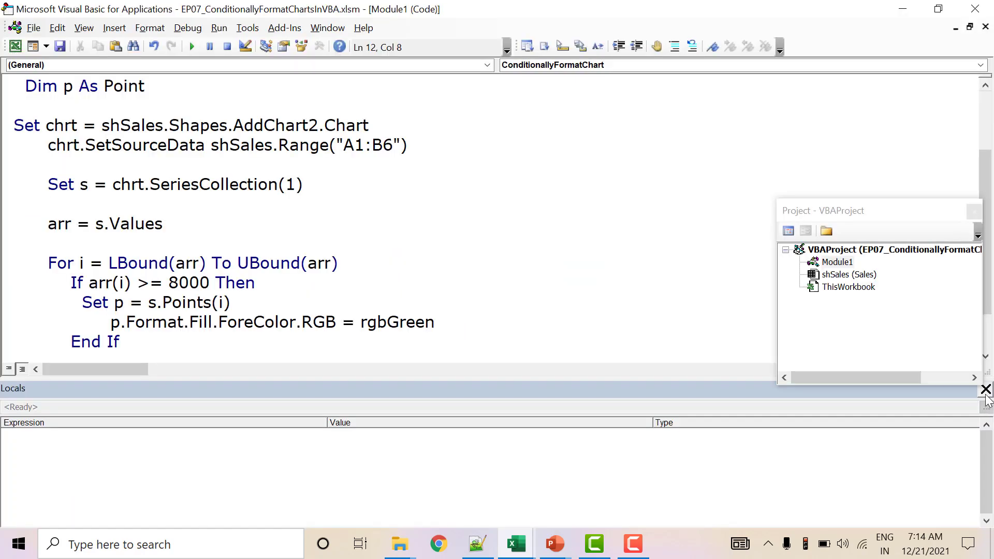
click(986, 398)
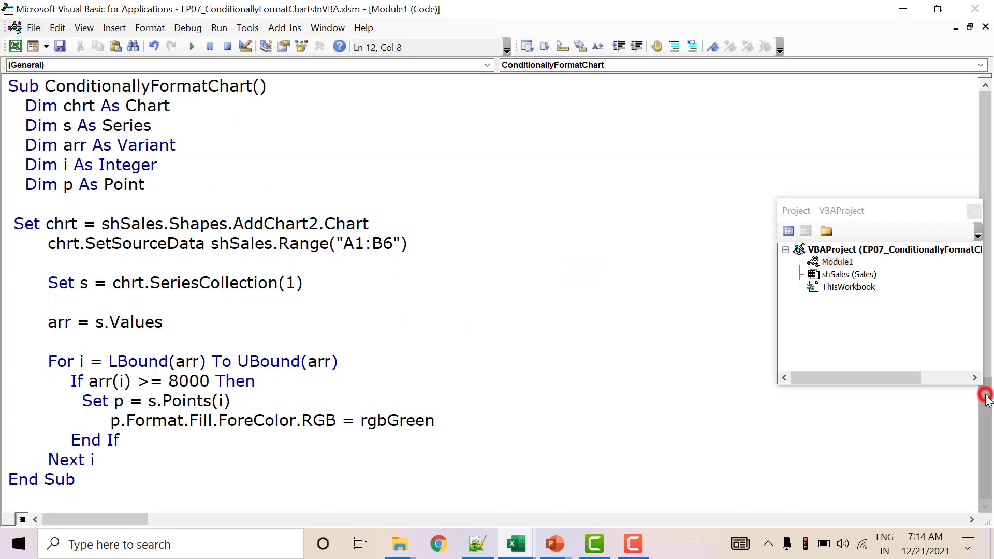
click(487, 445)
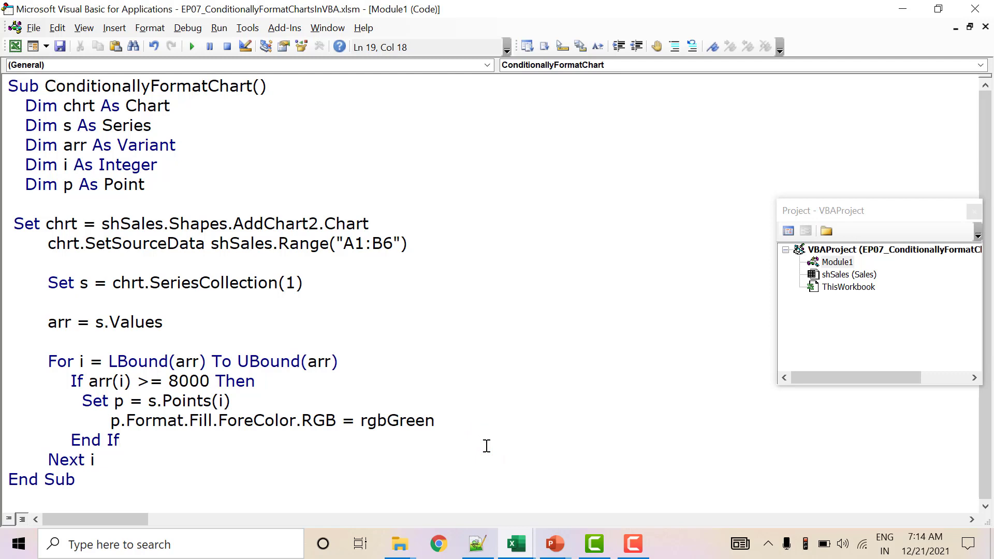